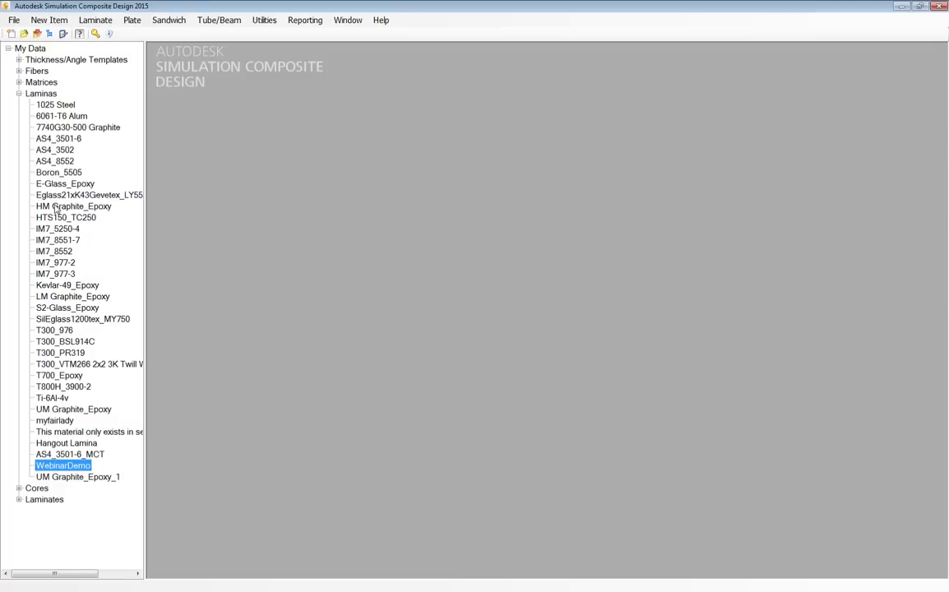
Open the UM Graphite_Epoxy lamina and review its stiffness, expansion and strength properties
{"action": "double_click", "coordinate": [73, 410]}
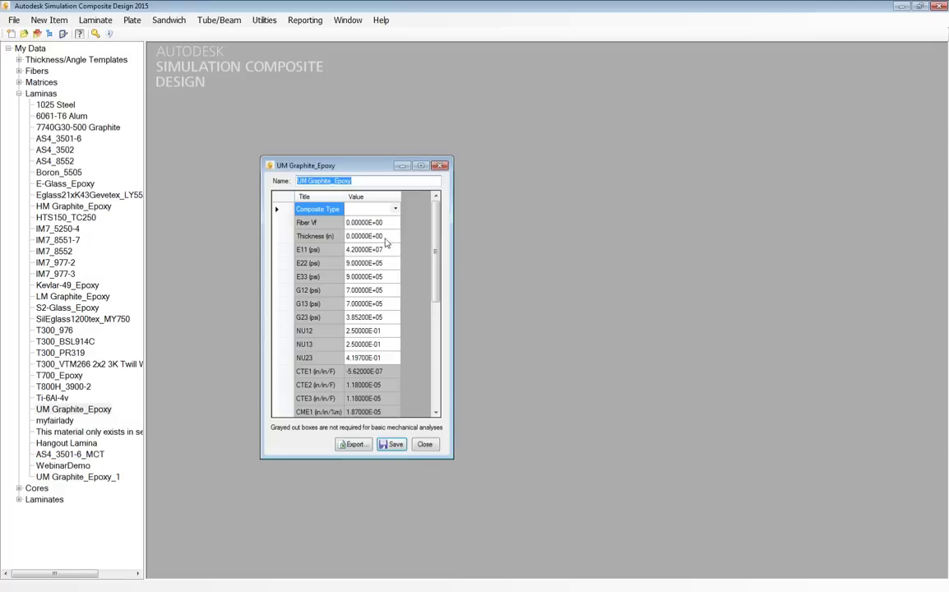
{"action": "left_click_drag", "start_coordinate": [436, 260], "coordinate": [439, 399]}
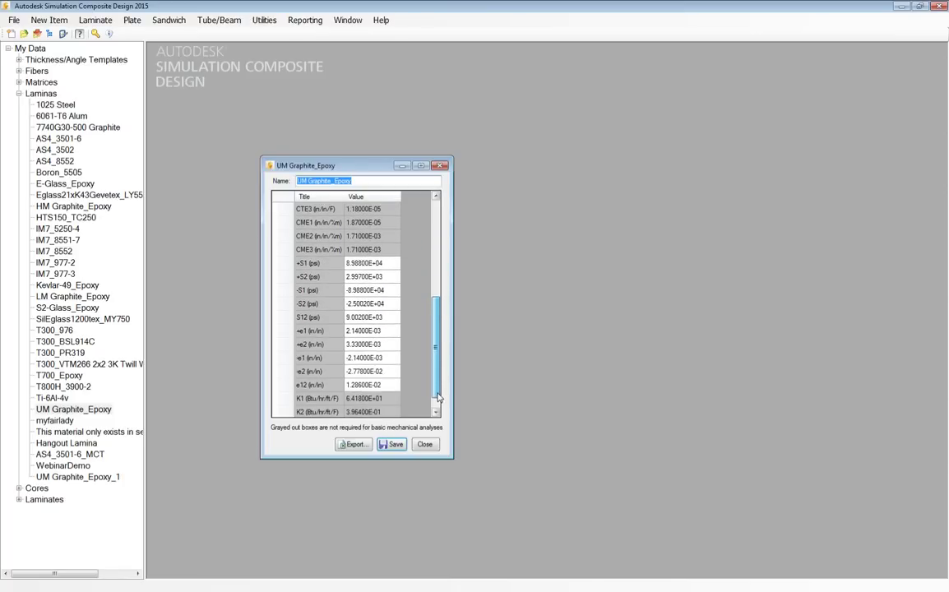
{"action": "scroll", "coordinate": [403, 275], "scroll_direction": "up", "scroll_amount": 5}
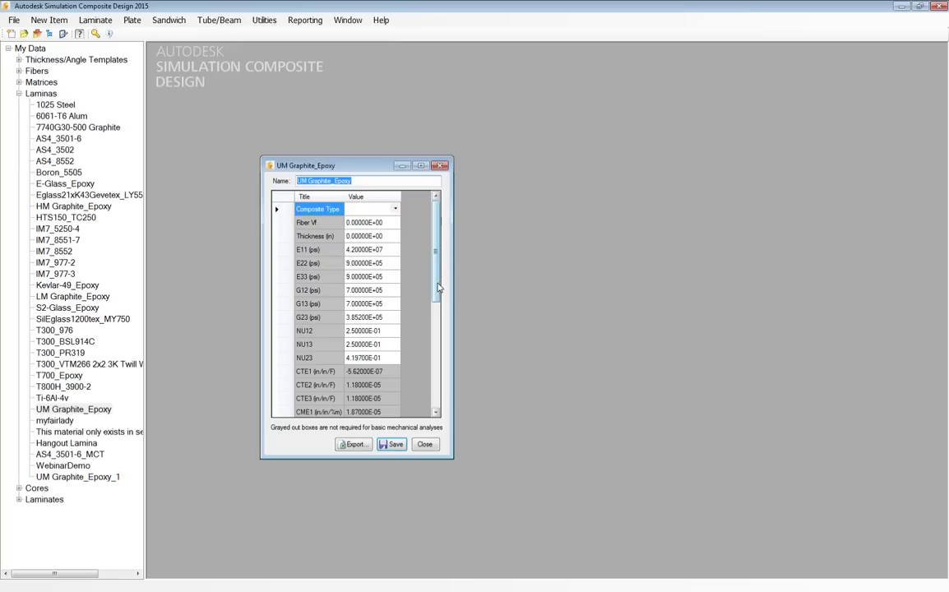
{"action": "scroll", "coordinate": [438, 287], "scroll_direction": "down", "scroll_amount": 1}
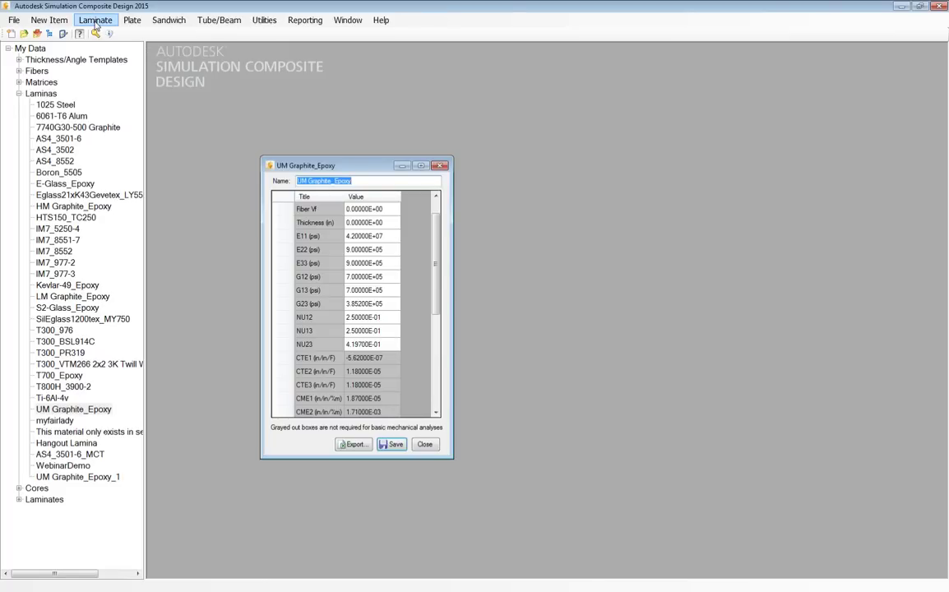
Open a blank new lamina form, look over its property fields, and close it without saving
{"action": "left_click", "coordinate": [50, 20]}
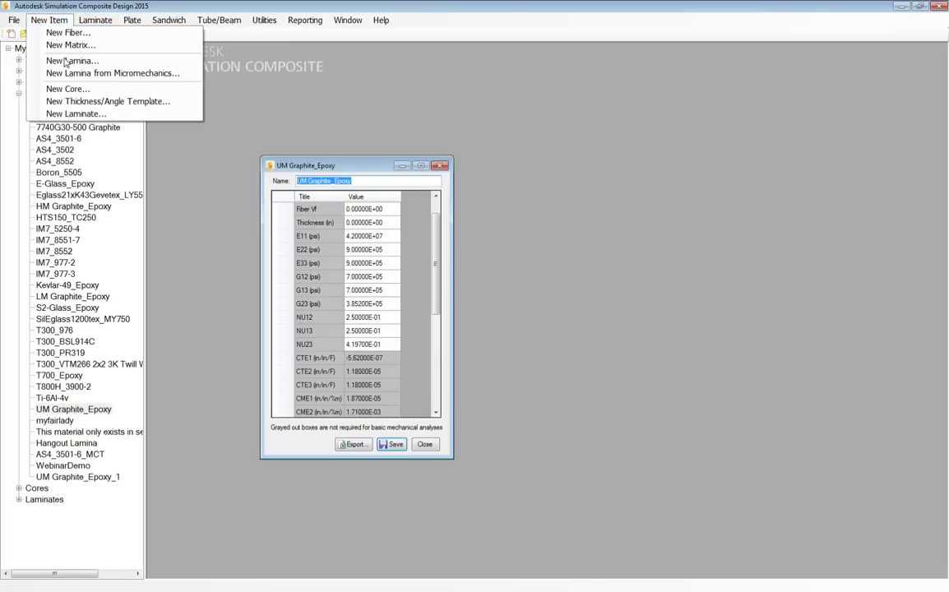
{"action": "left_click", "coordinate": [68, 61]}
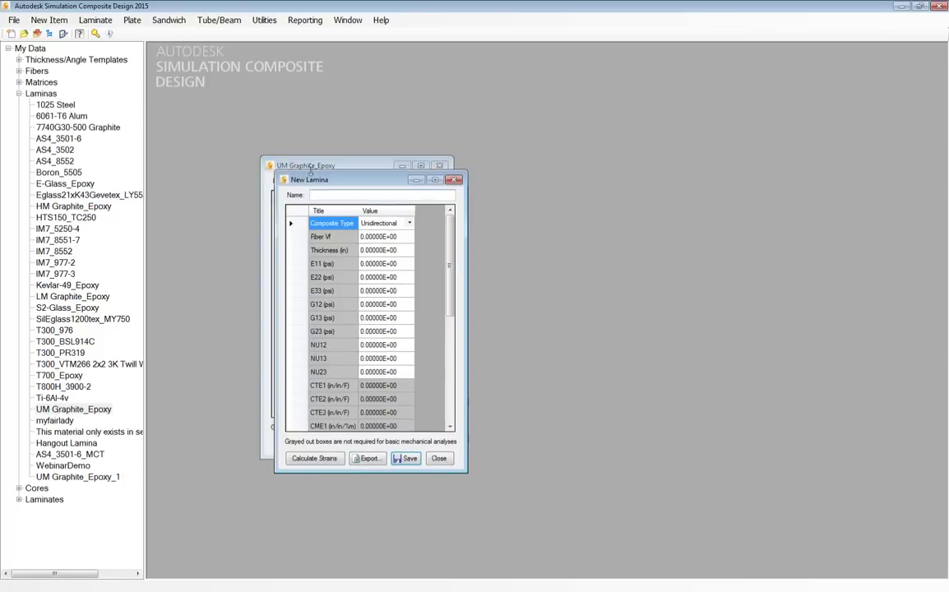
{"action": "left_click_drag", "start_coordinate": [287, 168], "coordinate": [531, 128]}
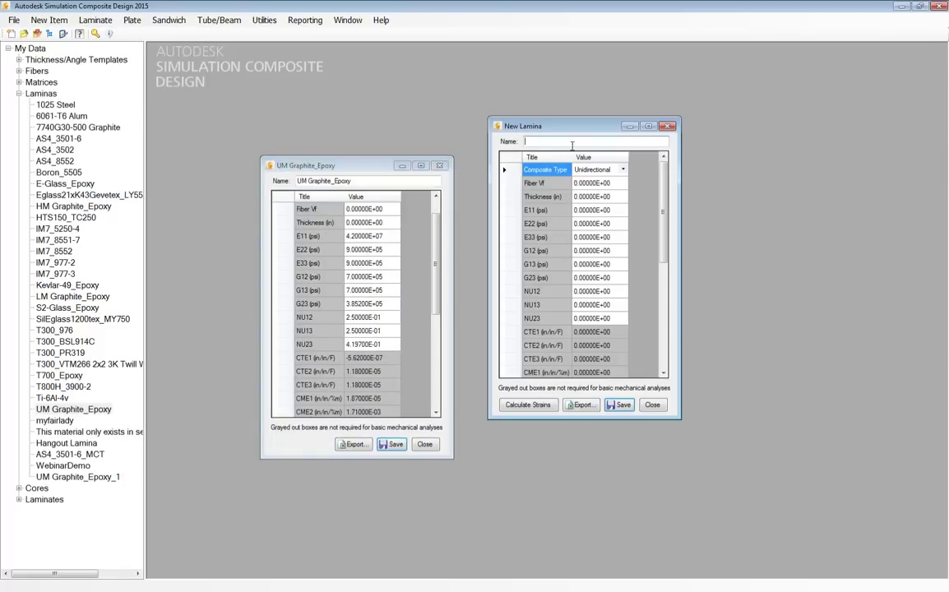
{"action": "left_click_drag", "start_coordinate": [664, 214], "coordinate": [668, 192]}
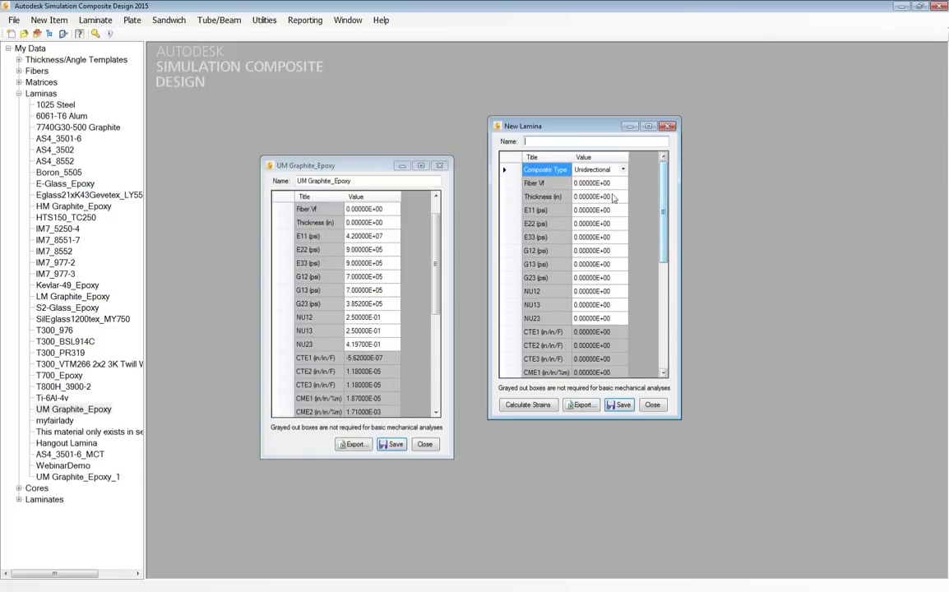
{"action": "left_click", "coordinate": [668, 126]}
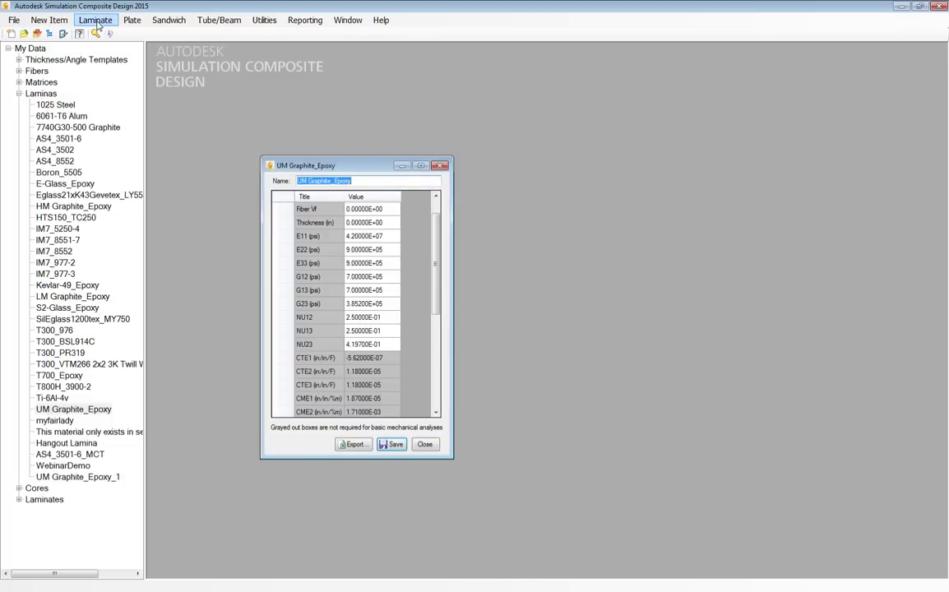
{"action": "left_click", "coordinate": [49, 20]}
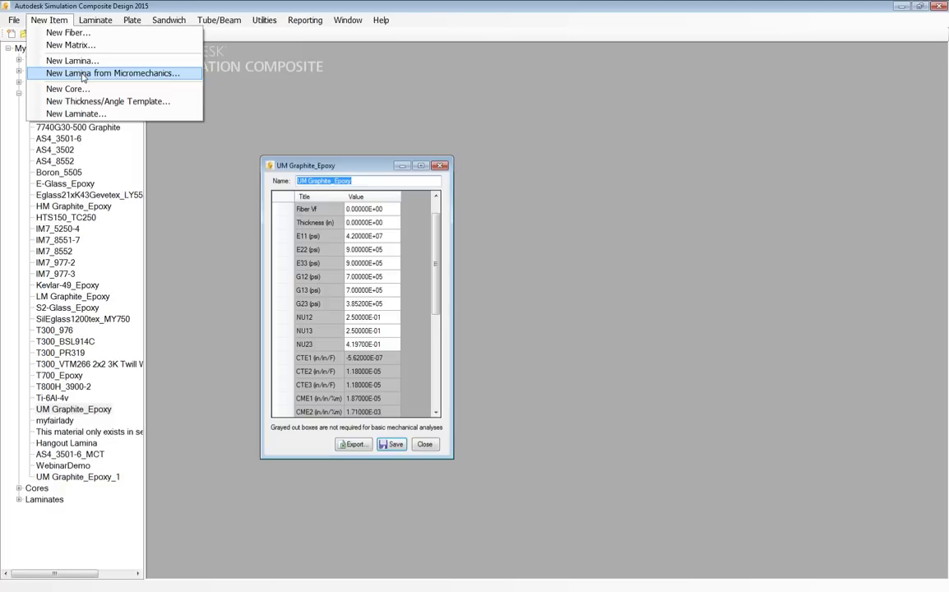
{"action": "left_click", "coordinate": [302, 104]}
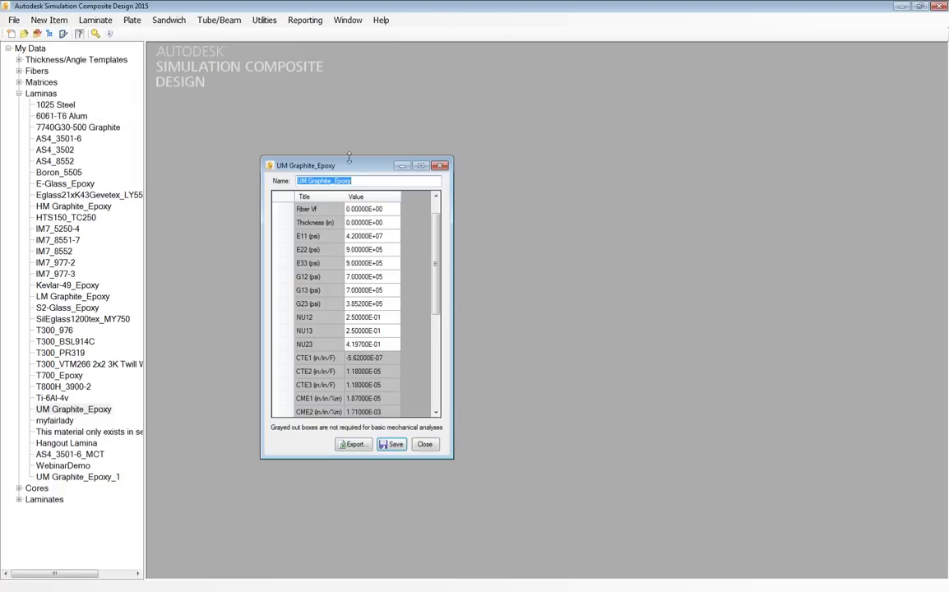
{"action": "left_click_drag", "start_coordinate": [316, 165], "coordinate": [246, 102]}
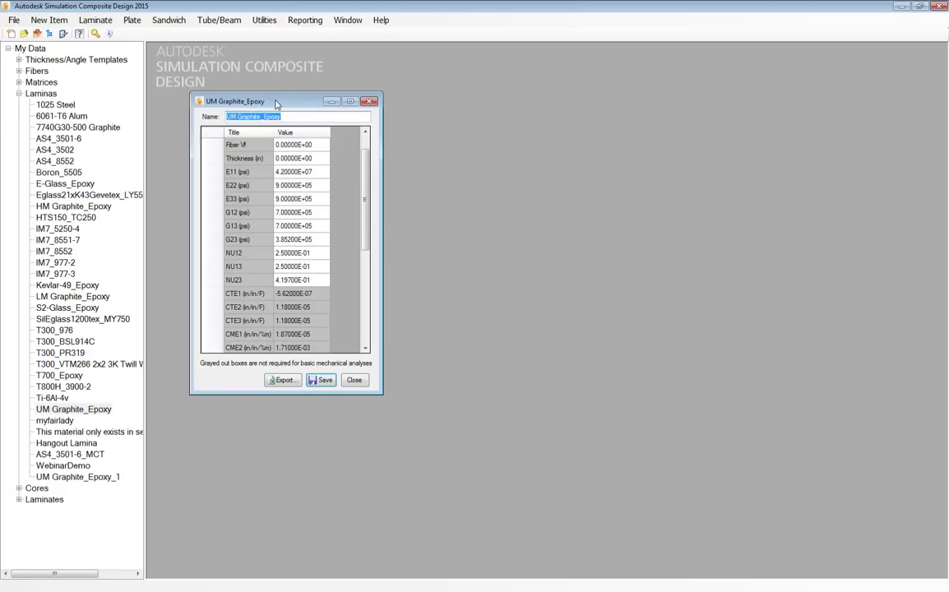
{"action": "left_click_drag", "start_coordinate": [294, 105], "coordinate": [271, 103]}
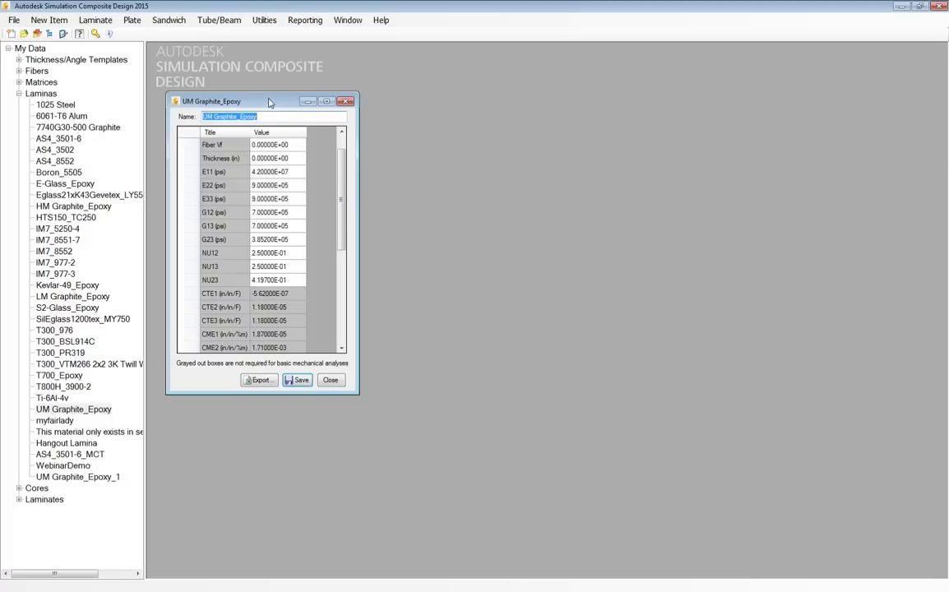
Set up a material export of lamina UM Graphite_Epoxy_1 in the Autodesk Simulation Mechanical format with Engineering Constants
{"action": "left_click", "coordinate": [265, 21]}
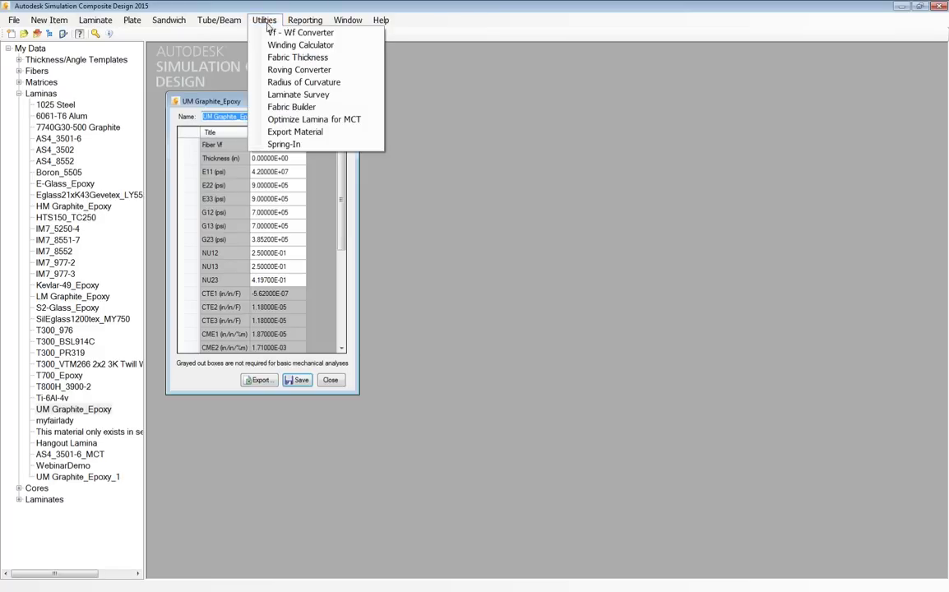
{"action": "left_click", "coordinate": [302, 132]}
{"action": "left_click_drag", "start_coordinate": [353, 191], "coordinate": [464, 81]}
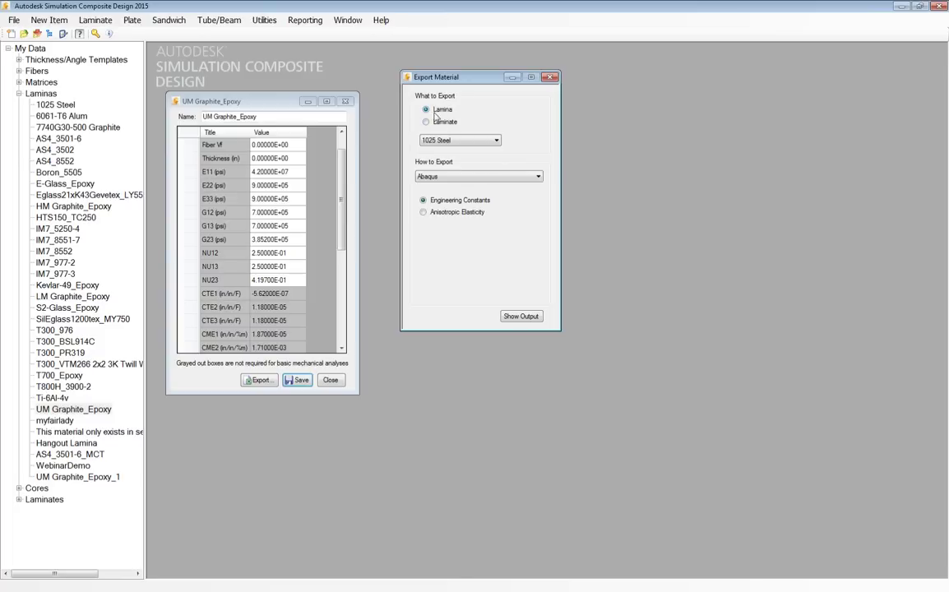
{"action": "left_click", "coordinate": [498, 143]}
{"action": "left_click_drag", "start_coordinate": [498, 182], "coordinate": [499, 211]}
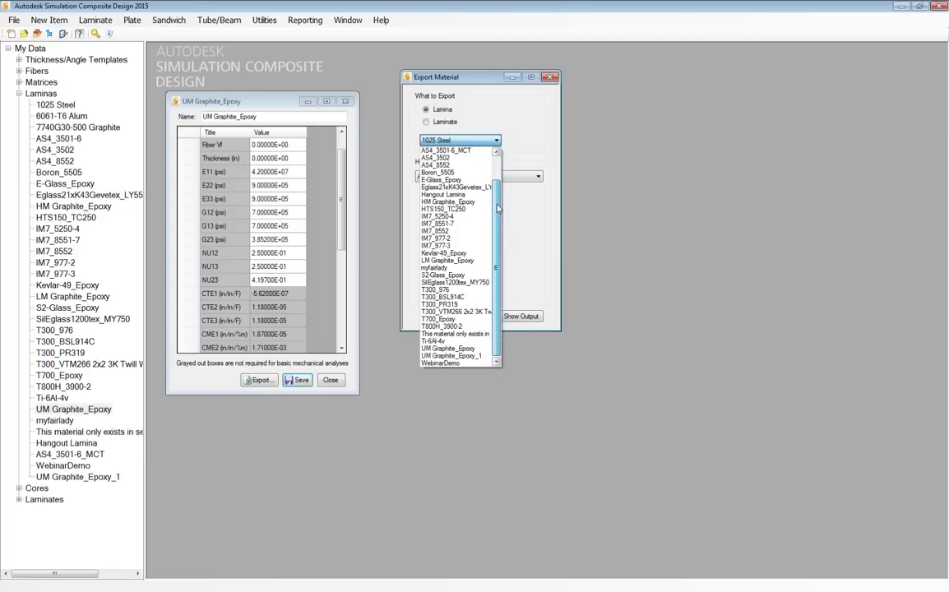
{"action": "left_click", "coordinate": [439, 357]}
{"action": "left_click", "coordinate": [457, 176]}
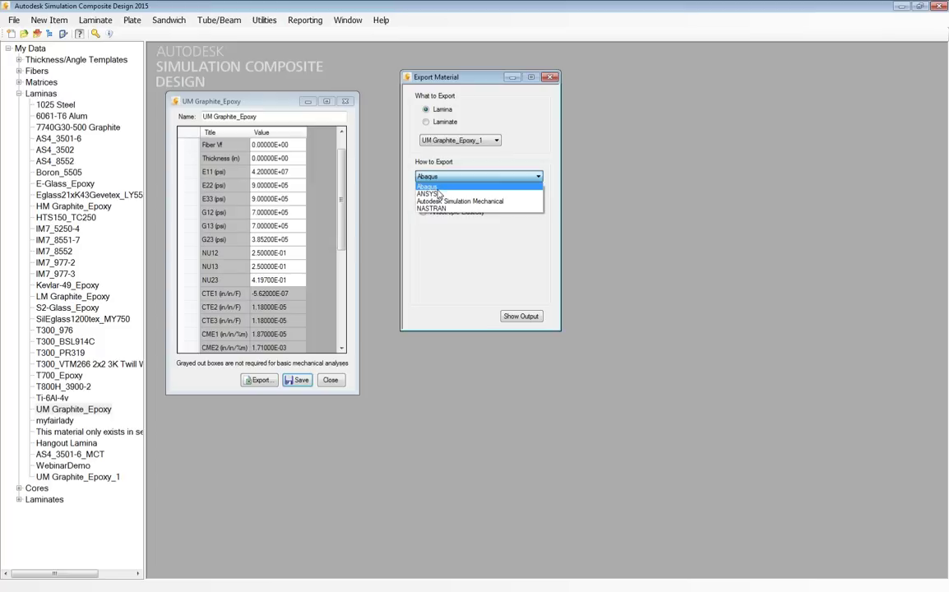
{"action": "left_click", "coordinate": [484, 204]}
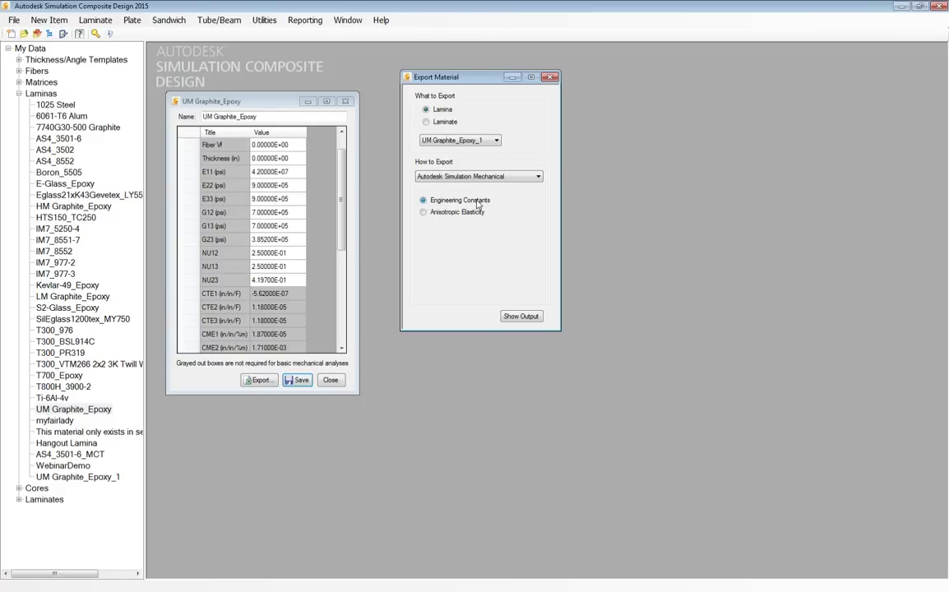
Generate the export output for the lamina and enlarge the preview to read its XML
{"action": "left_click", "coordinate": [522, 317]}
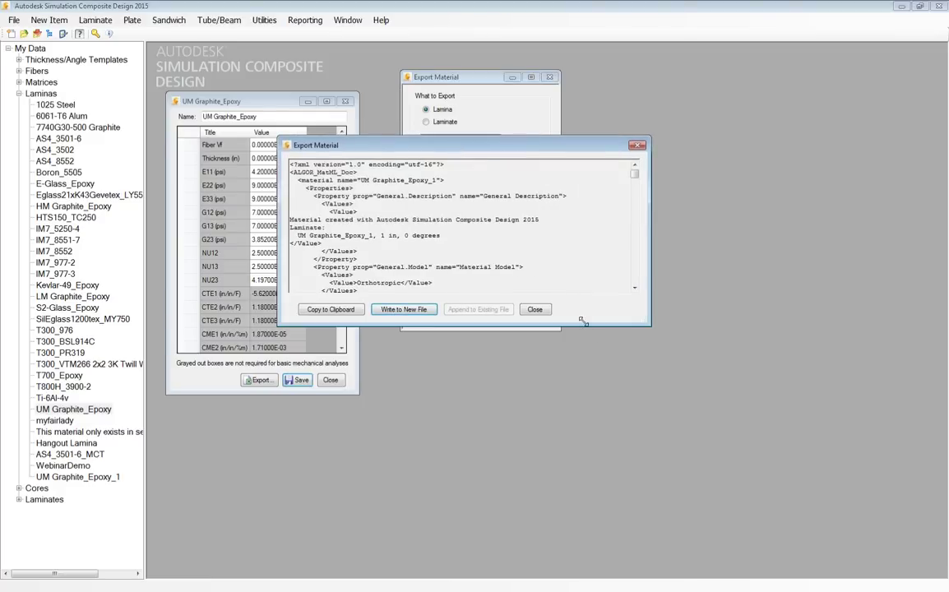
{"action": "left_click_drag", "start_coordinate": [594, 324], "coordinate": [665, 474]}
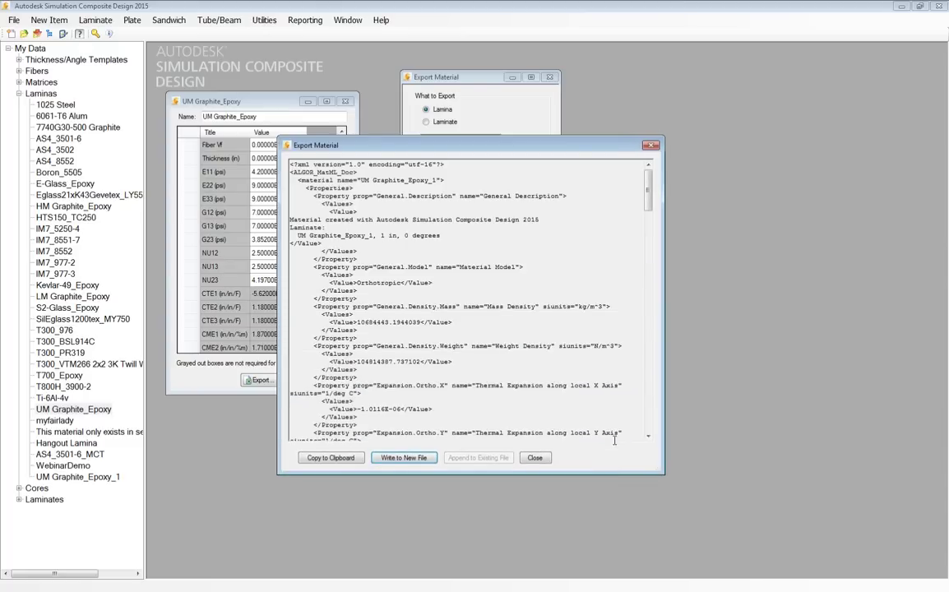
{"action": "mouse_move", "coordinate": [650, 204]}
{"action": "left_mouse_down"}
{"action": "mouse_move", "coordinate": [650, 238]}
{"action": "mouse_move", "coordinate": [650, 202]}
{"action": "left_mouse_up"}
Write the export to UM Graphite.xml in the WebinarDemo folder, replace the existing file, and close the output preview
{"action": "left_click", "coordinate": [403, 462]}
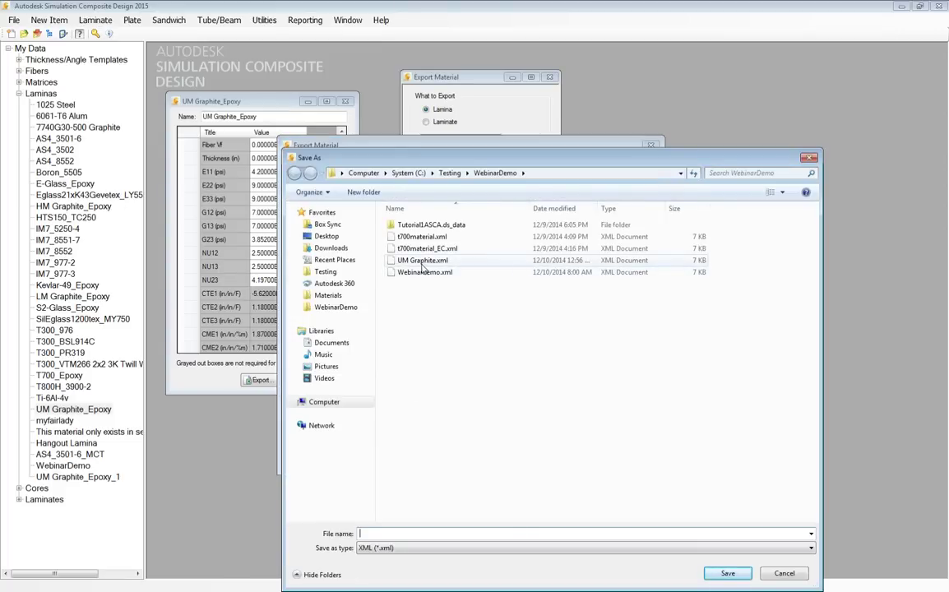
{"action": "left_click_drag", "start_coordinate": [441, 159], "coordinate": [426, 83]}
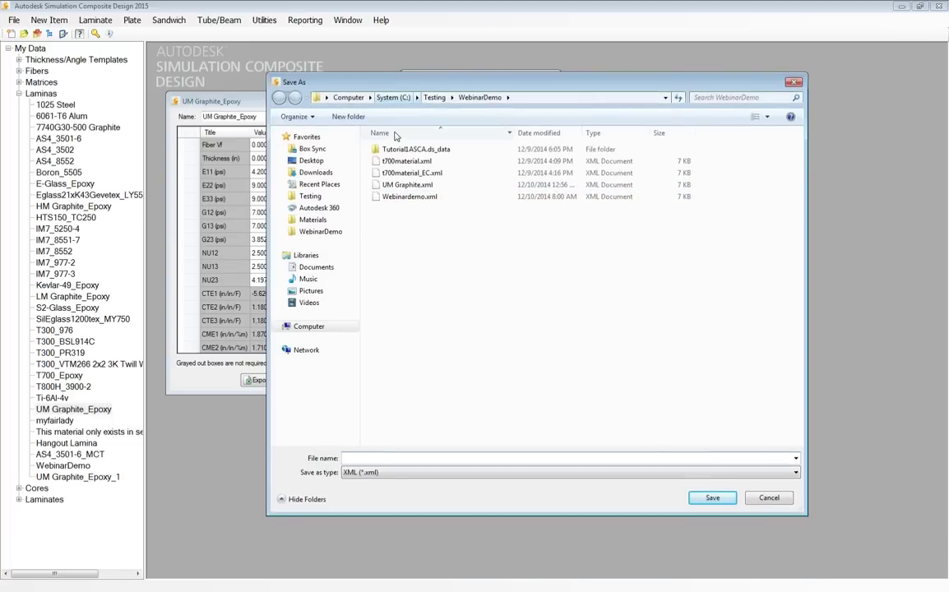
{"action": "left_click", "coordinate": [410, 186]}
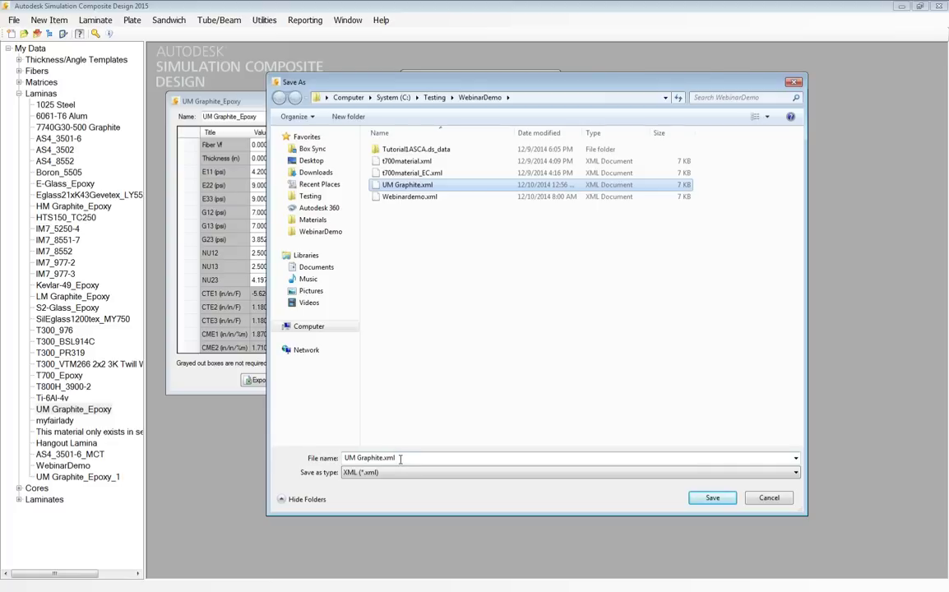
{"action": "left_click", "coordinate": [713, 499]}
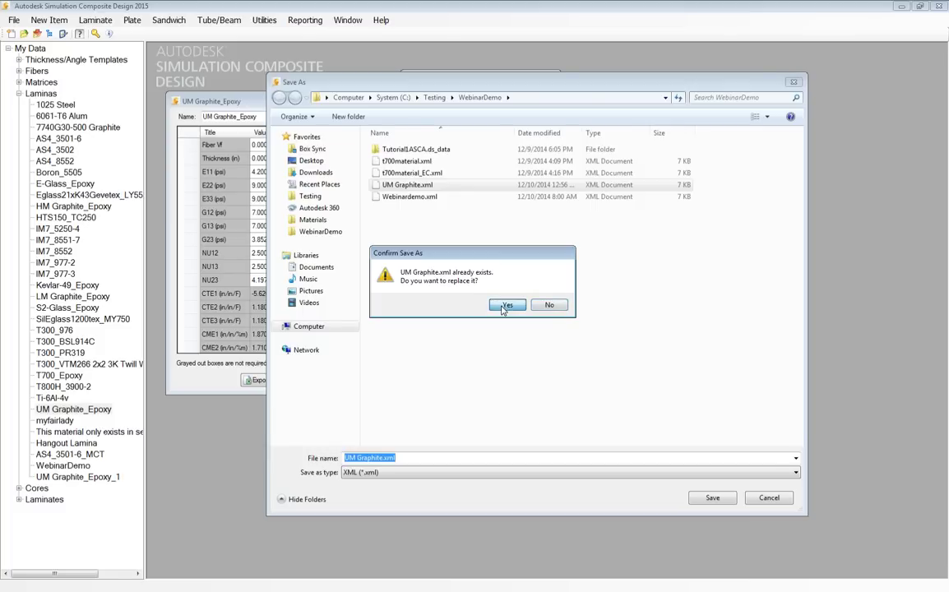
{"action": "left_click", "coordinate": [505, 306]}
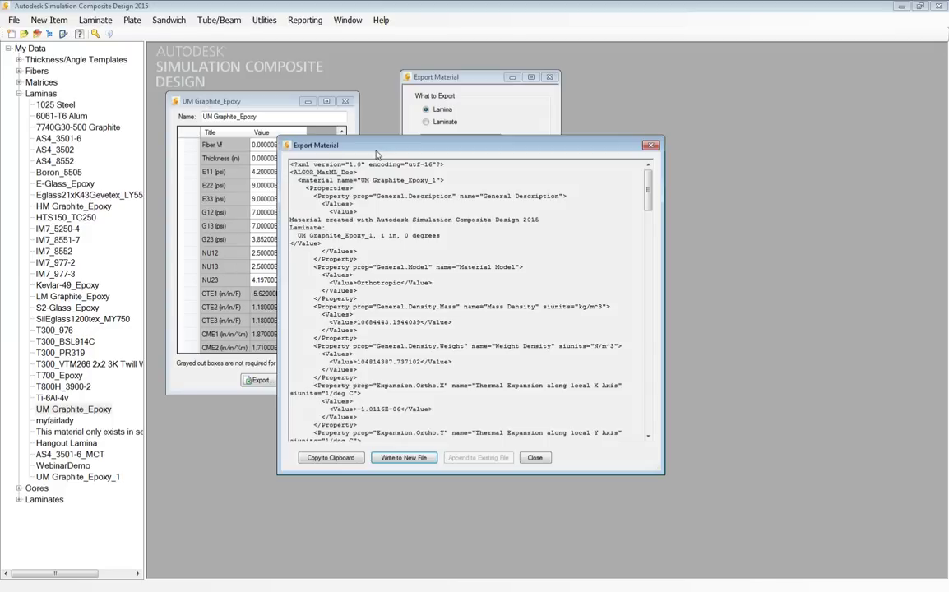
{"action": "left_click", "coordinate": [650, 146]}
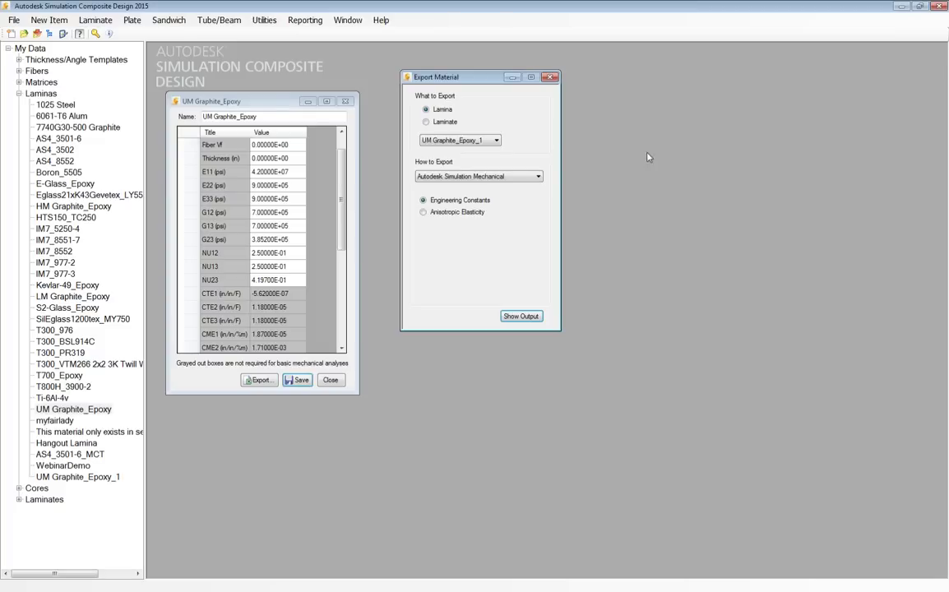
Switch to Autodesk Simulation Mechanical and view the natural frequency displacement results of Design Scenario 1
{"action": "left_click", "coordinate": [902, 7]}
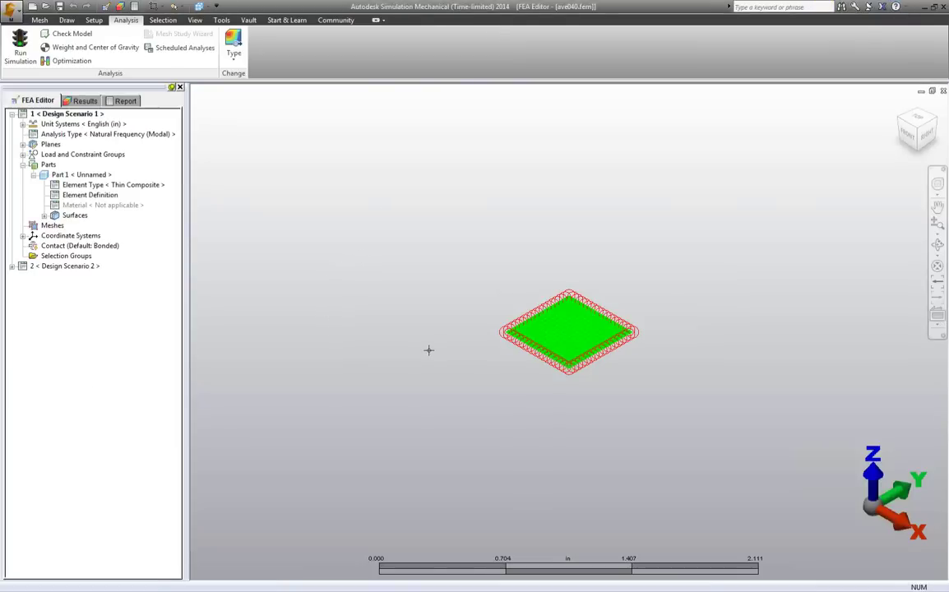
{"action": "left_click", "coordinate": [56, 114]}
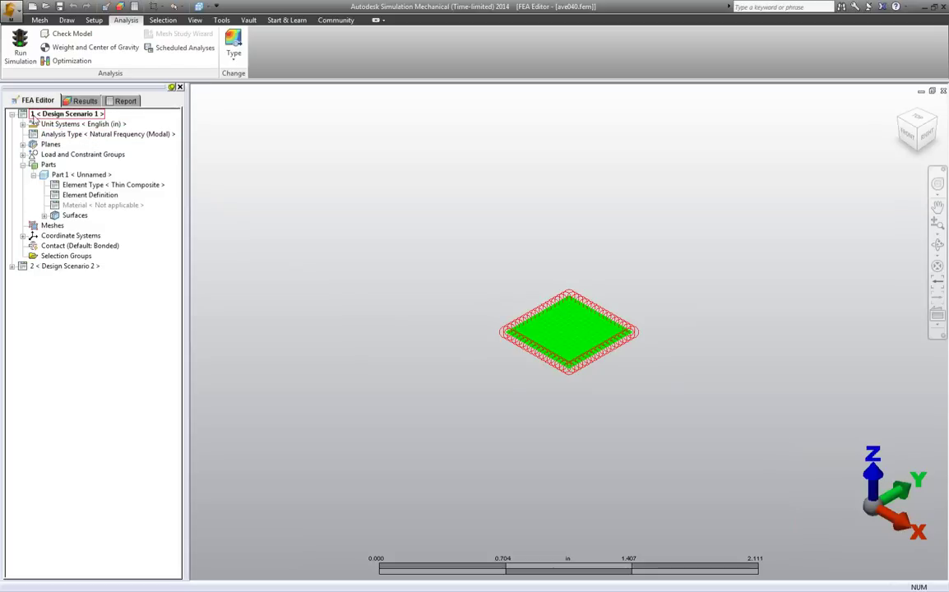
{"action": "left_click", "coordinate": [72, 104]}
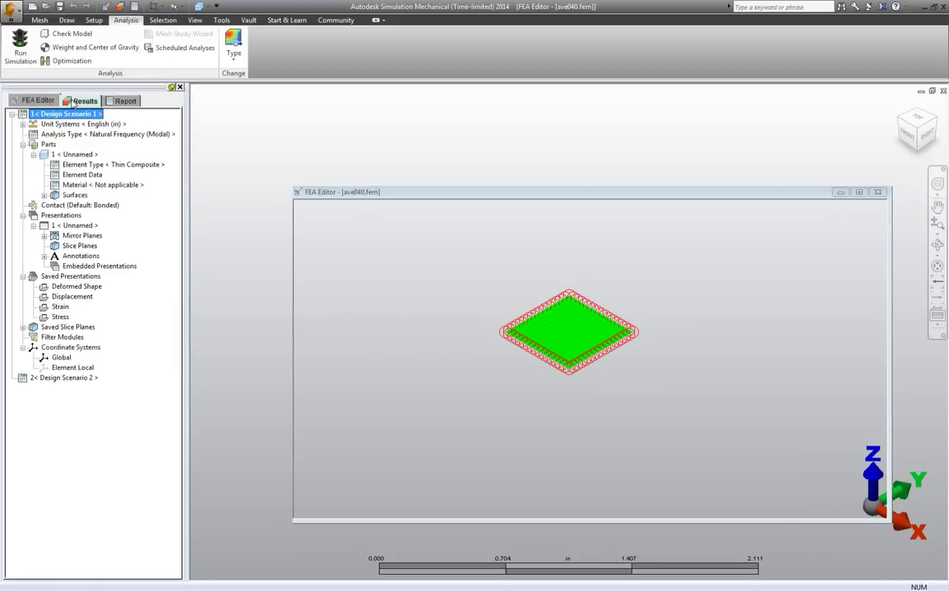
{"action": "scroll", "coordinate": [394, 386], "scroll_direction": "up", "scroll_amount": 4}
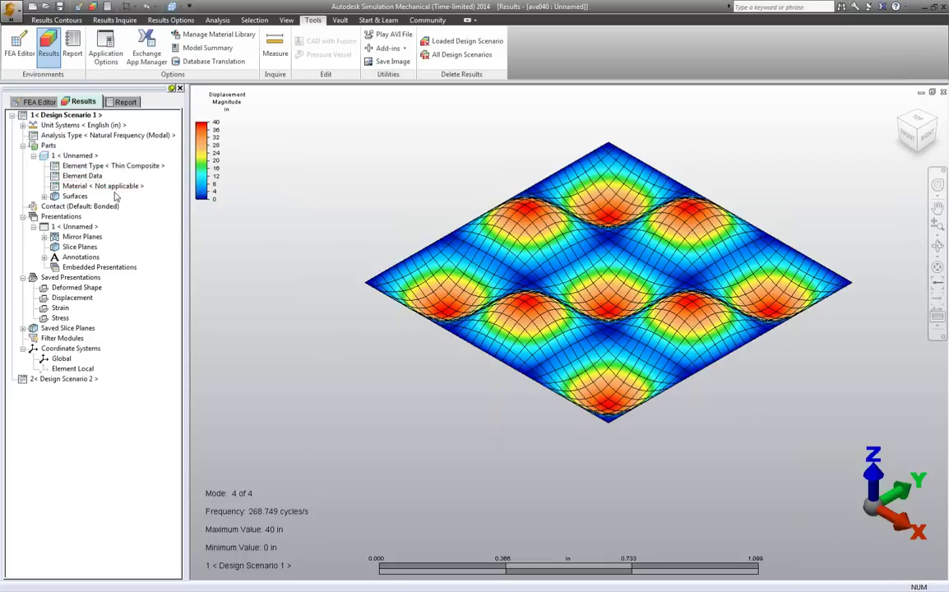
Return to the FEA model and open Part 1's thin composite element definition to view its laminate stacking sequence
{"action": "left_click", "coordinate": [39, 102]}
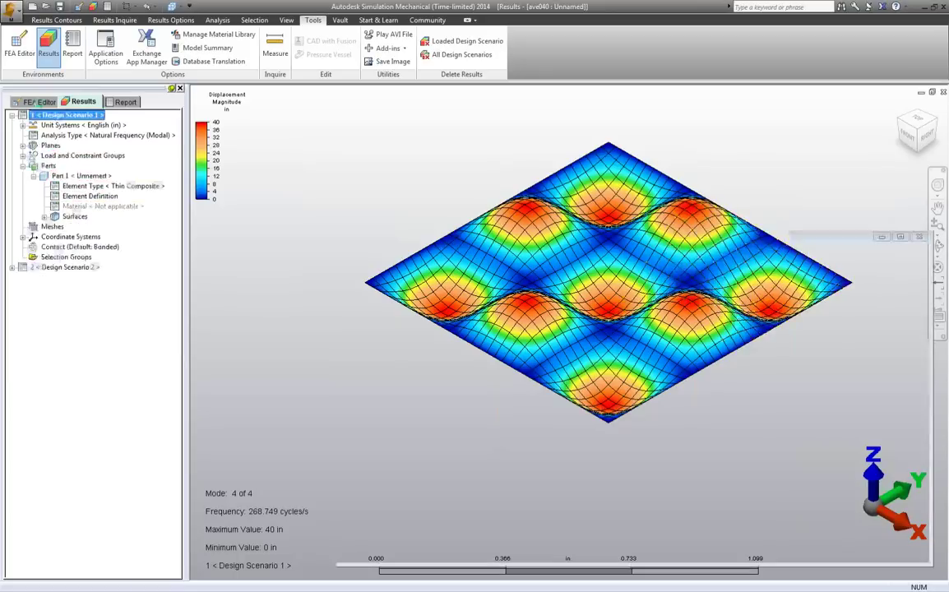
{"action": "left_click", "coordinate": [91, 195]}
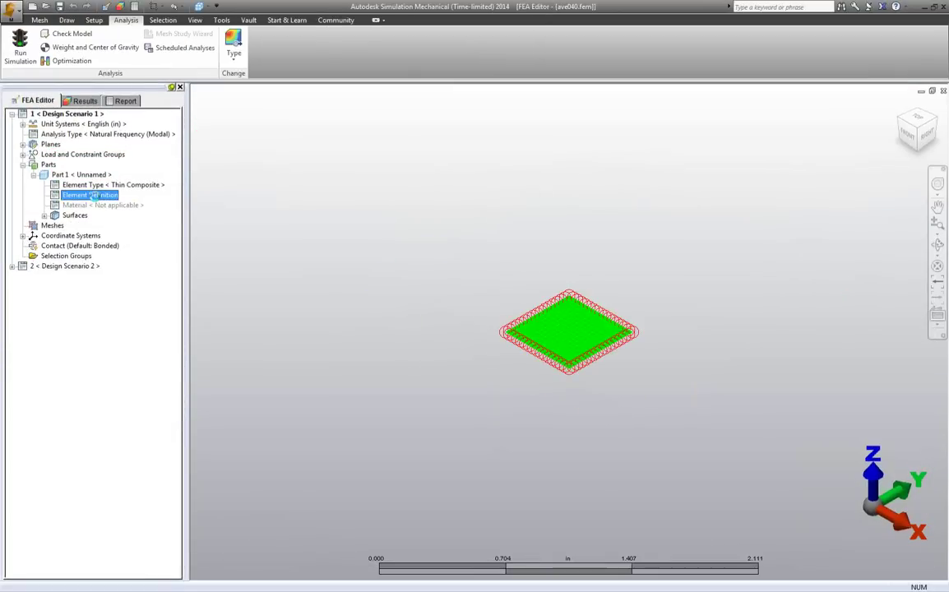
{"action": "double_click", "coordinate": [91, 195]}
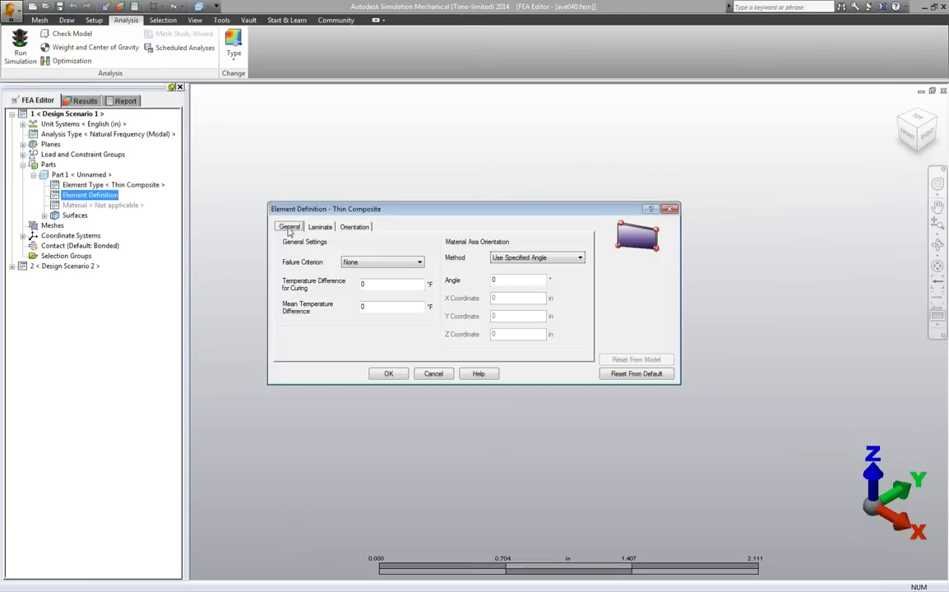
{"action": "left_click", "coordinate": [318, 228]}
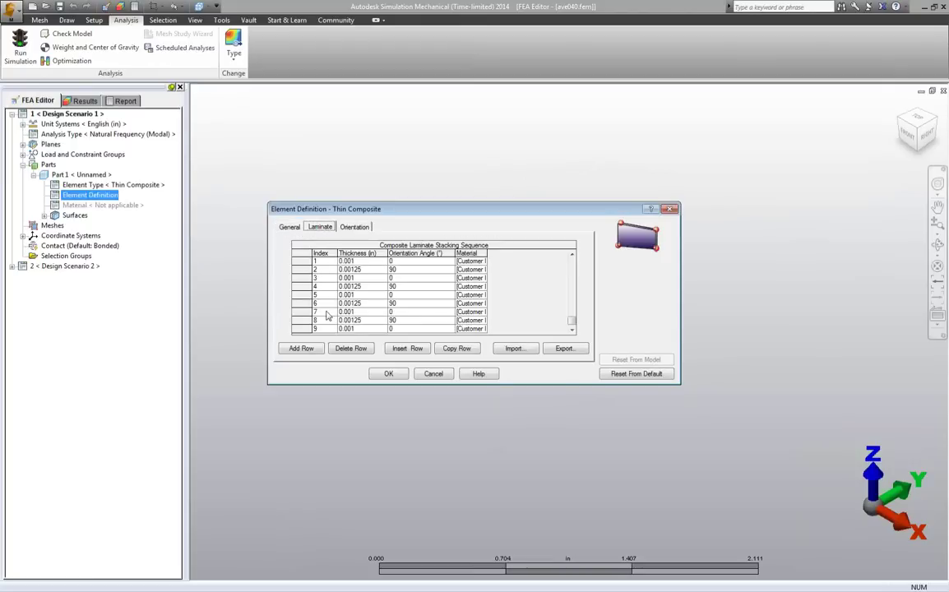
Examine the customer-defined material properties of ply 1, and leave the material selection and element definition without changes
{"action": "left_click", "coordinate": [473, 261]}
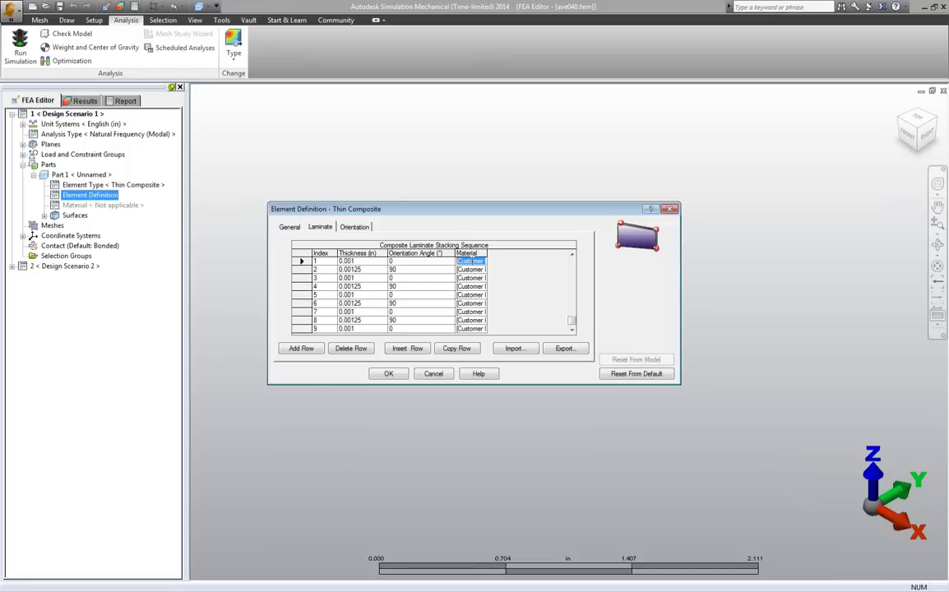
{"action": "double_click", "coordinate": [469, 262]}
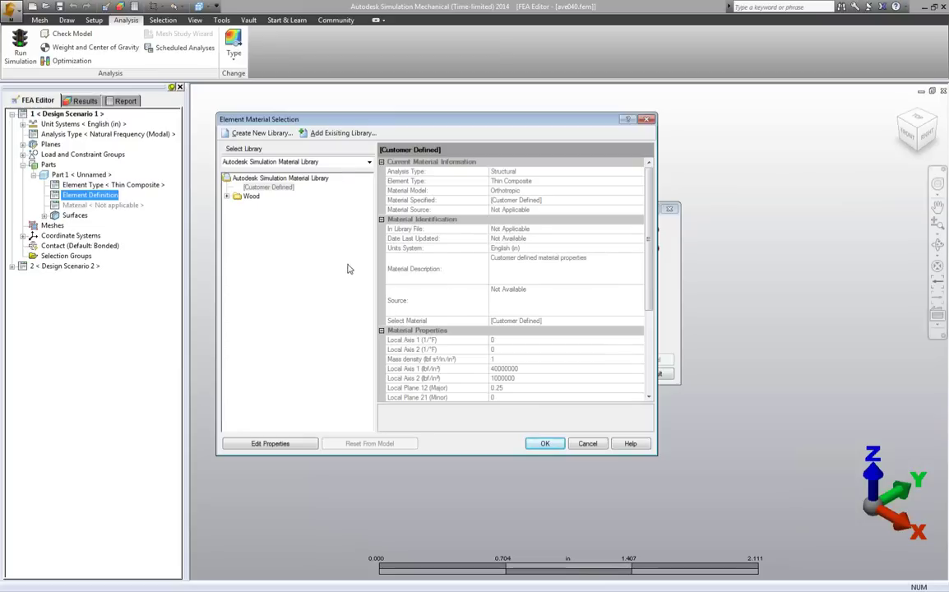
{"action": "left_click_drag", "start_coordinate": [647, 280], "coordinate": [647, 321]}
{"action": "scroll", "coordinate": [646, 321], "scroll_direction": "down", "scroll_amount": 2}
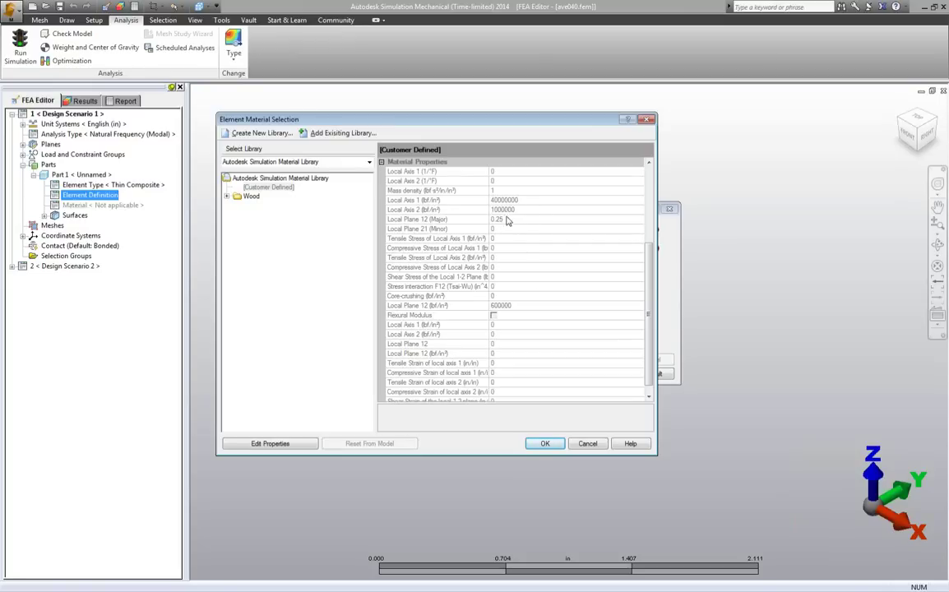
{"action": "left_click", "coordinate": [587, 444]}
{"action": "left_click", "coordinate": [435, 375]}
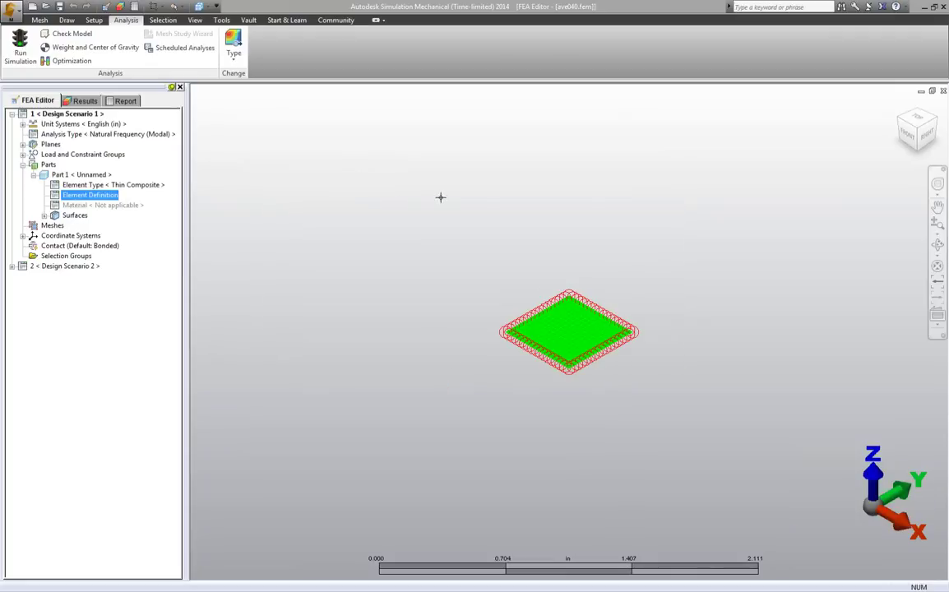
Duplicate Design Scenario 1 as a new design scenario and open the Material Library Manager
{"action": "right_click", "coordinate": [54, 115]}
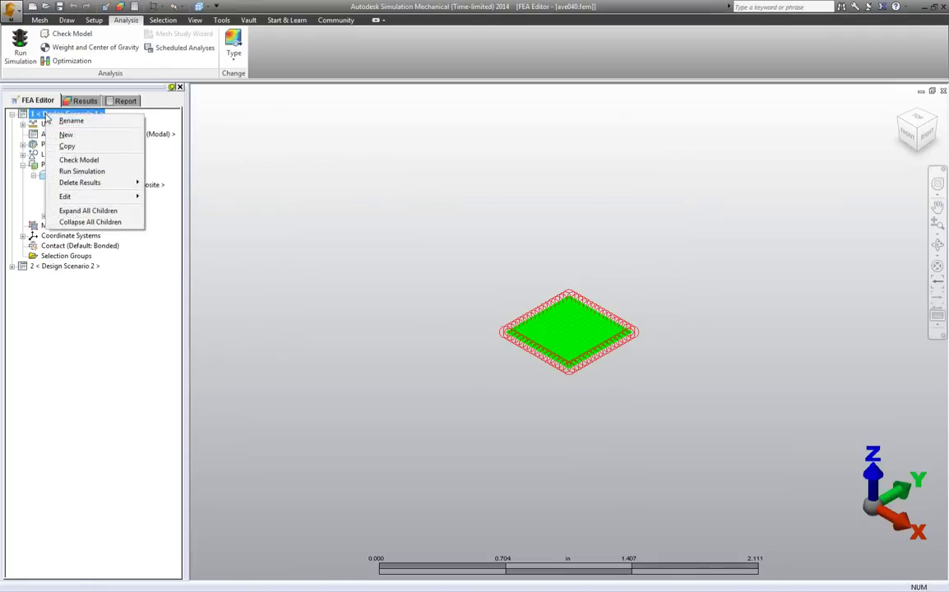
{"action": "left_click", "coordinate": [66, 147]}
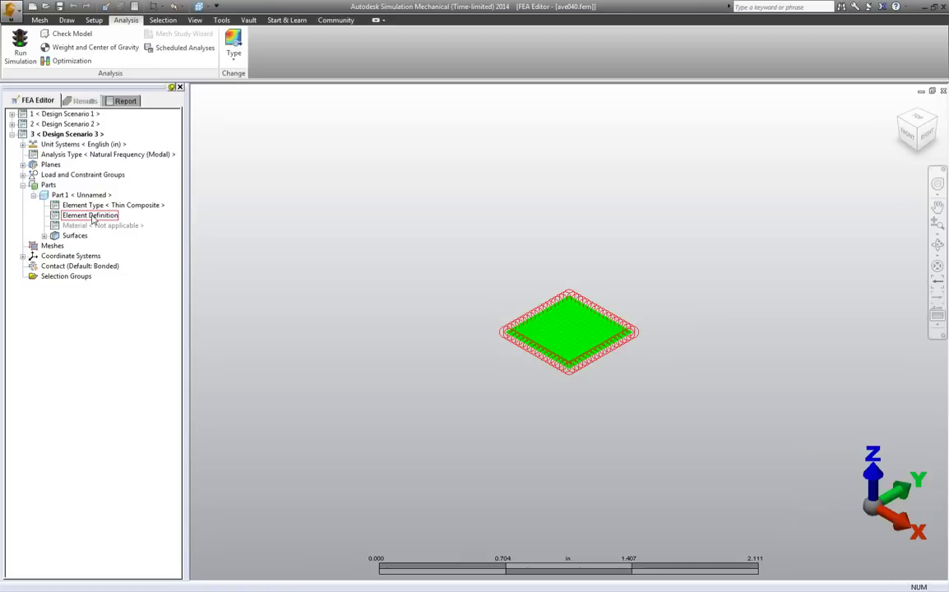
{"action": "left_click", "coordinate": [220, 21]}
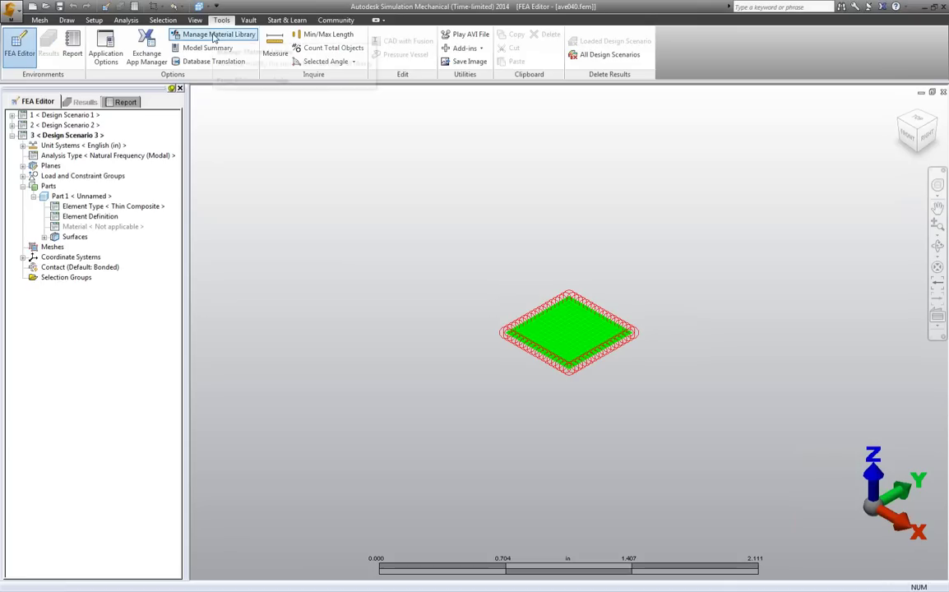
{"action": "left_click", "coordinate": [212, 35]}
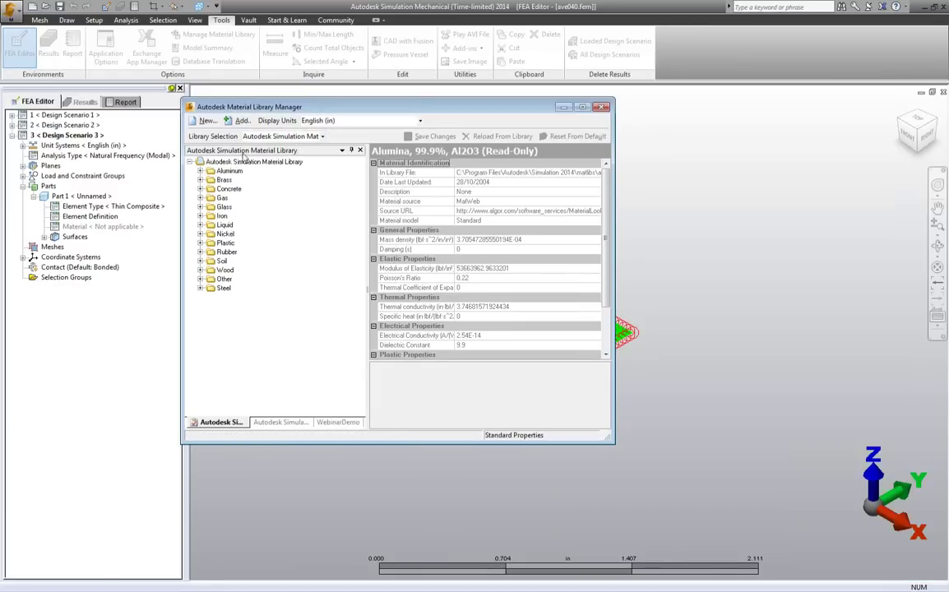
Look at the UM Graphite_Epoxy_1 material in the existing WebinarDemo library
{"action": "left_click", "coordinate": [323, 138]}
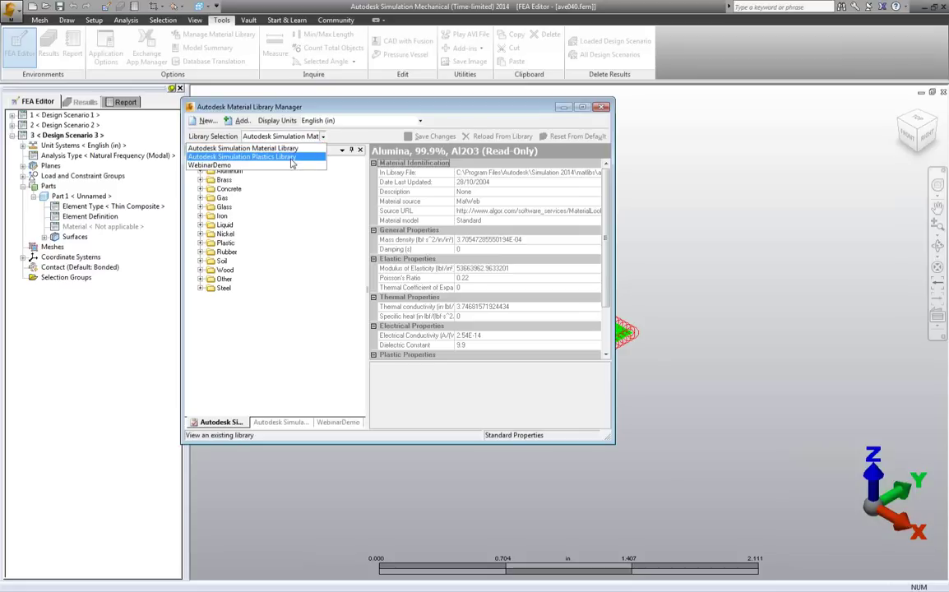
{"action": "left_click", "coordinate": [217, 166]}
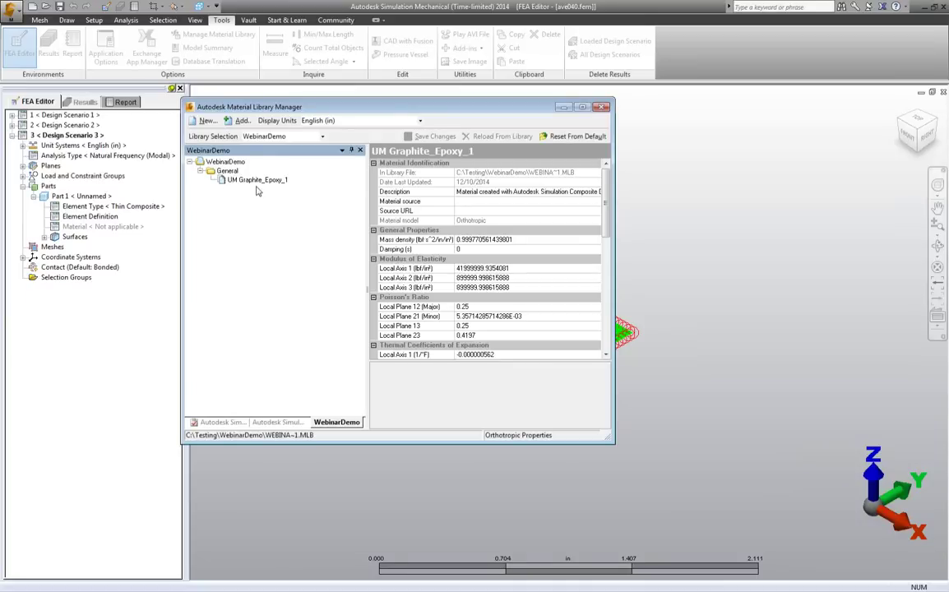
{"action": "left_click", "coordinate": [255, 180]}
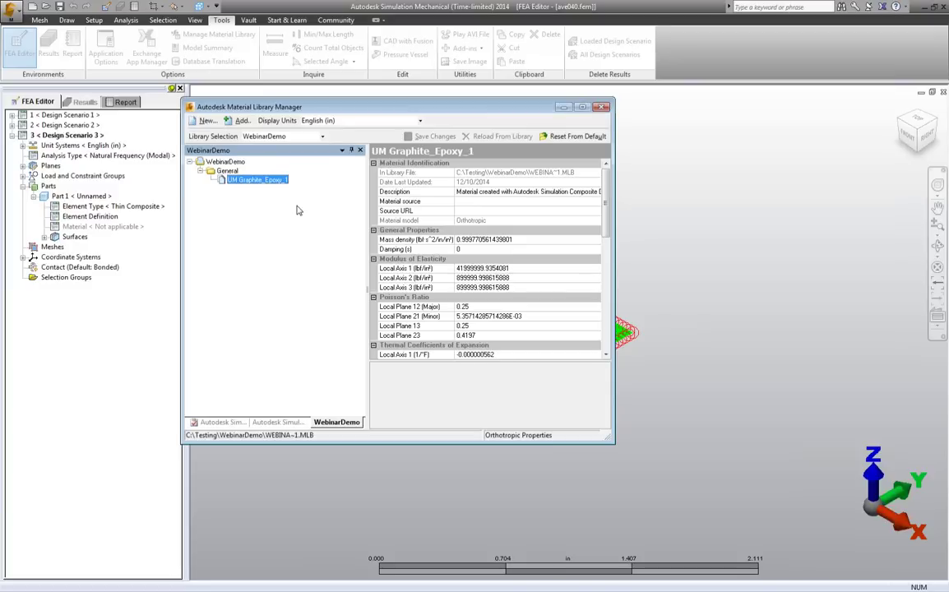
Create a new material library file named Webdemo in the WebinarDemo folder, with Webdemo as its description
{"action": "left_click", "coordinate": [207, 122]}
{"action": "left_click", "coordinate": [263, 335]}
{"action": "key", "text": "BackSpace"}
{"action": "type", "text": "Webdem"}
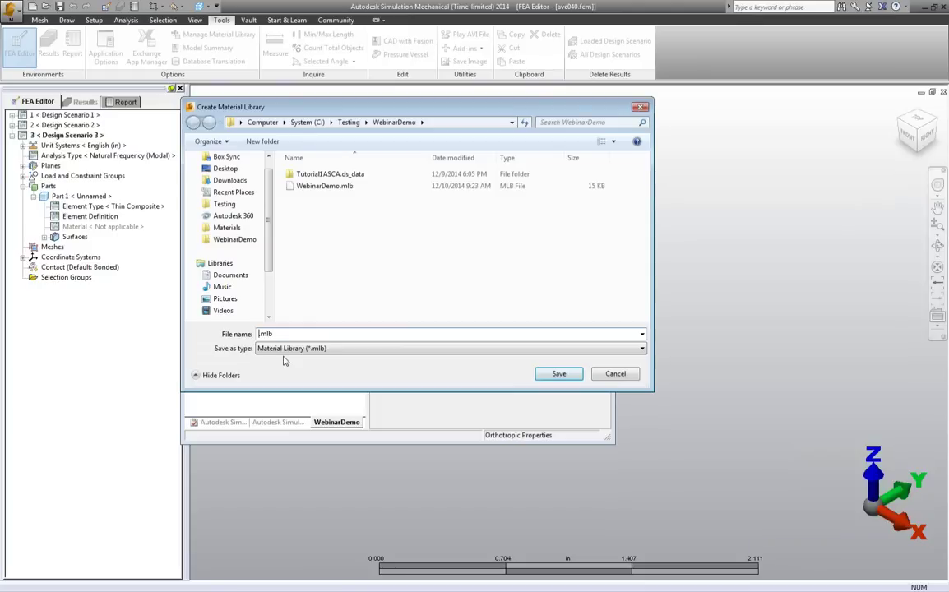
{"action": "type", "text": "o"}
{"action": "left_click", "coordinate": [558, 374]}
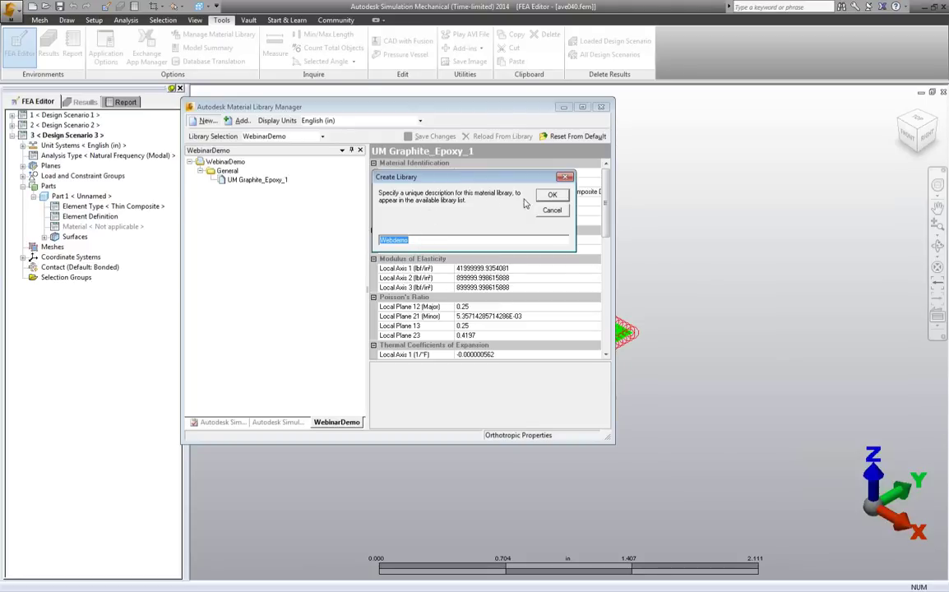
{"action": "left_click", "coordinate": [552, 195]}
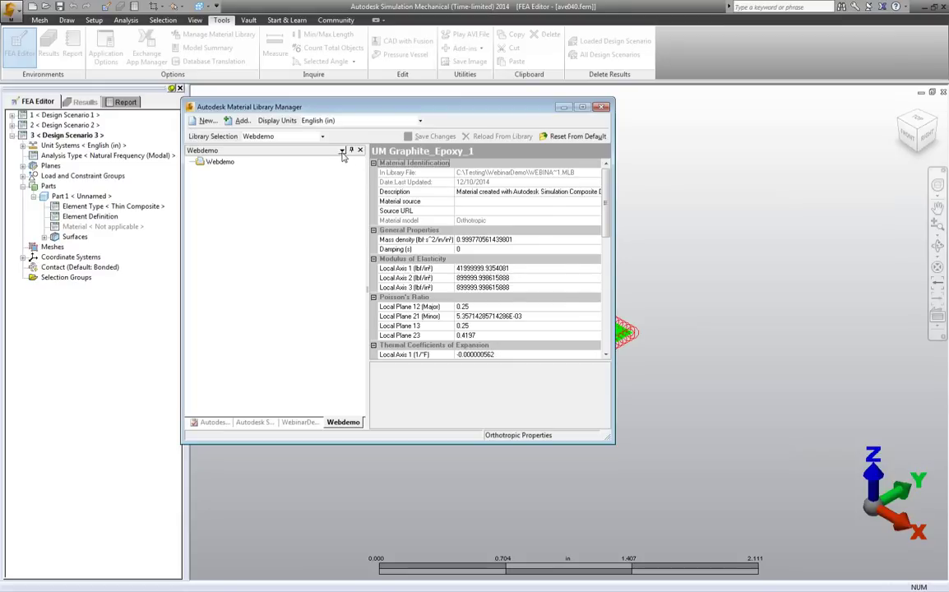
Import the material file UM Graphite.xml into the Webdemo library
{"action": "left_click", "coordinate": [342, 153]}
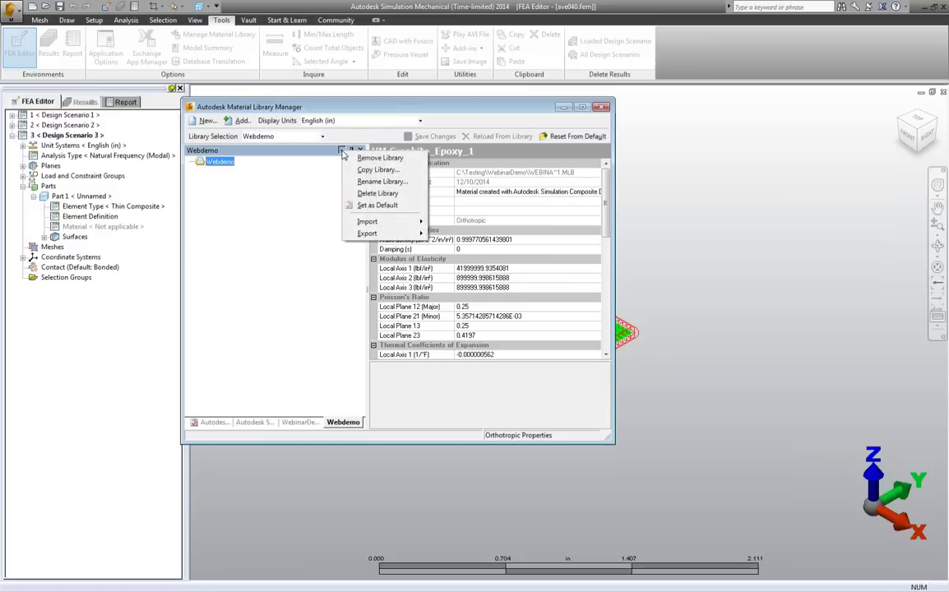
{"action": "mouse_move", "coordinate": [372, 224]}
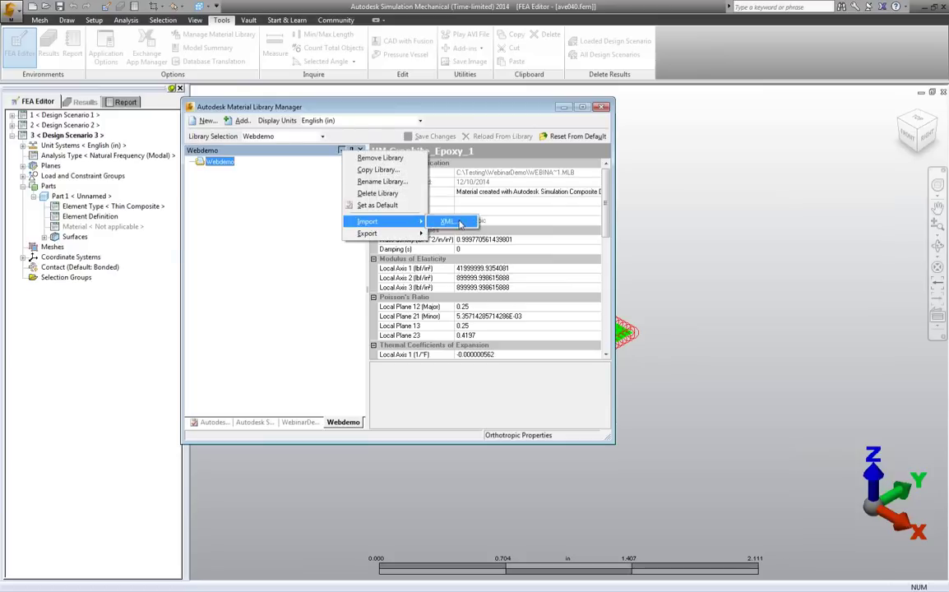
{"action": "left_click", "coordinate": [459, 224]}
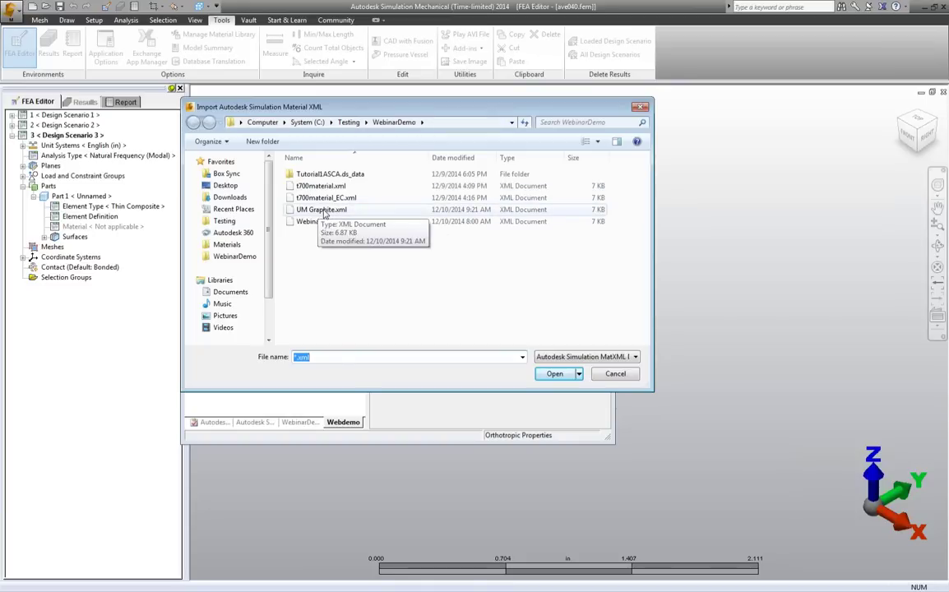
{"action": "left_click", "coordinate": [323, 211]}
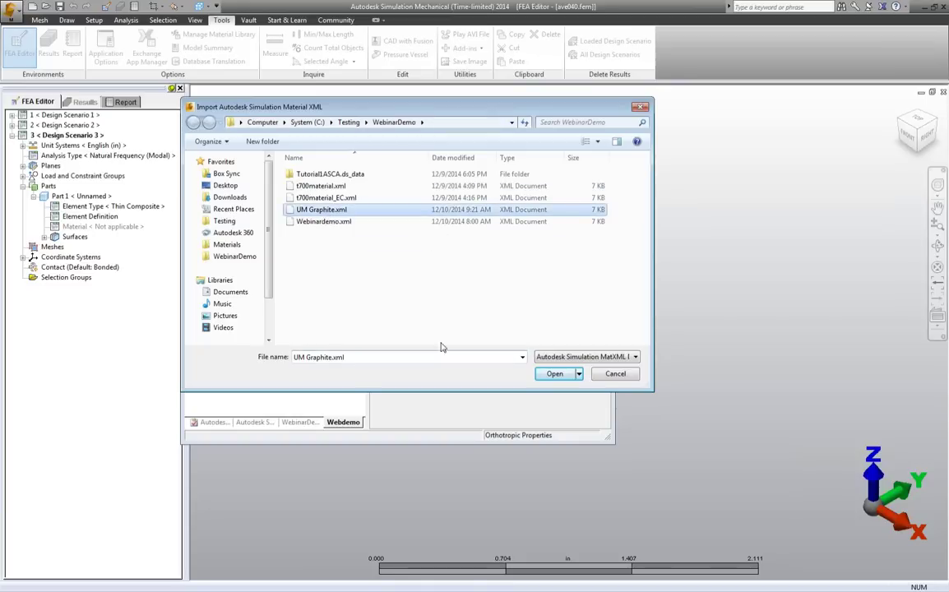
{"action": "left_click", "coordinate": [555, 375]}
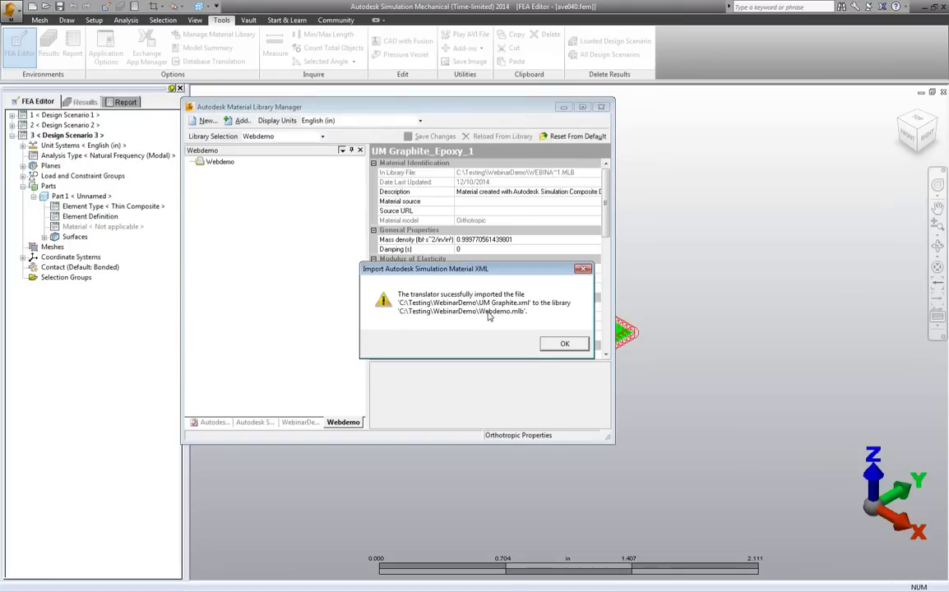
{"action": "left_click", "coordinate": [563, 344]}
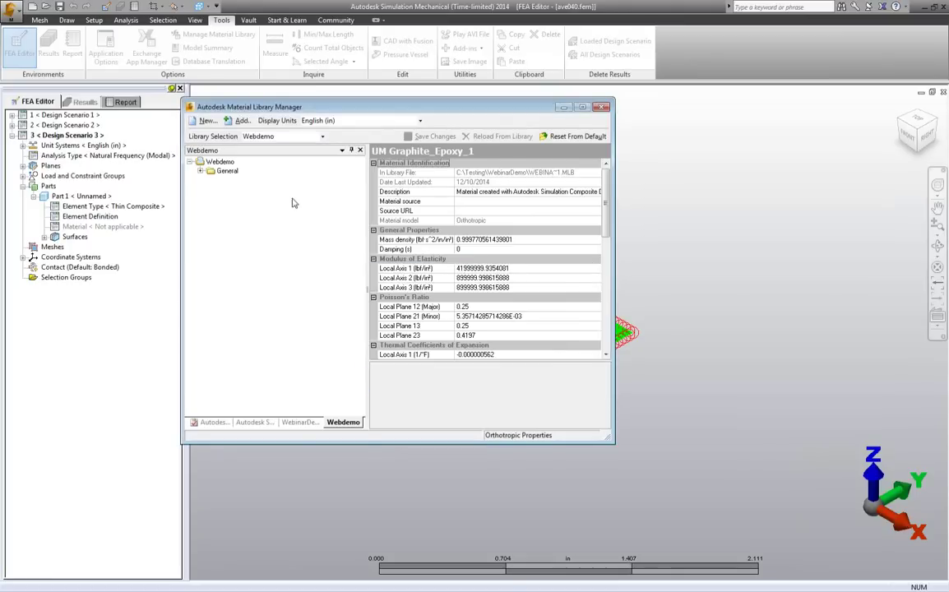
Expand the General category and review the properties of the imported UM Graphite_Epoxy_1 material
{"action": "left_click", "coordinate": [200, 172]}
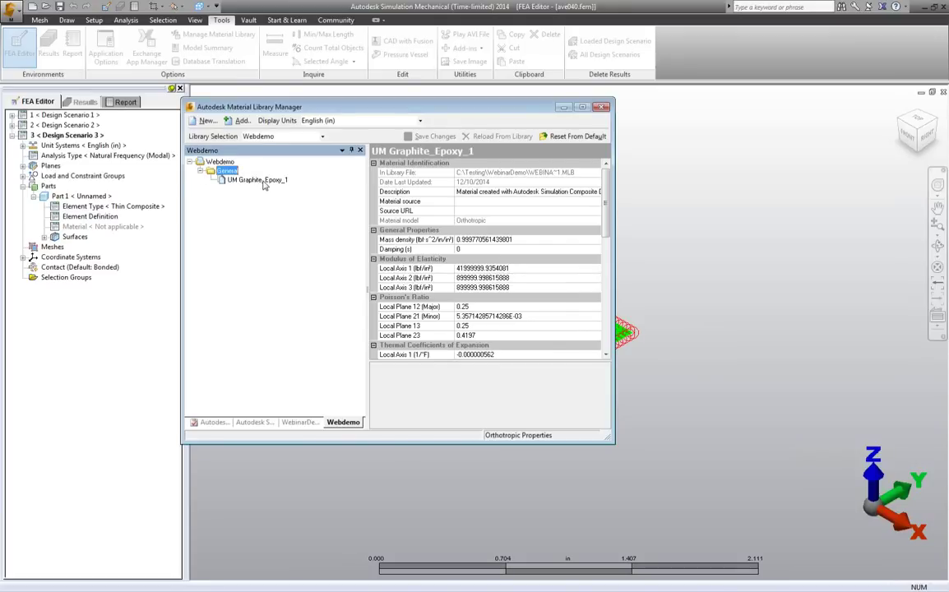
{"action": "left_click", "coordinate": [243, 180]}
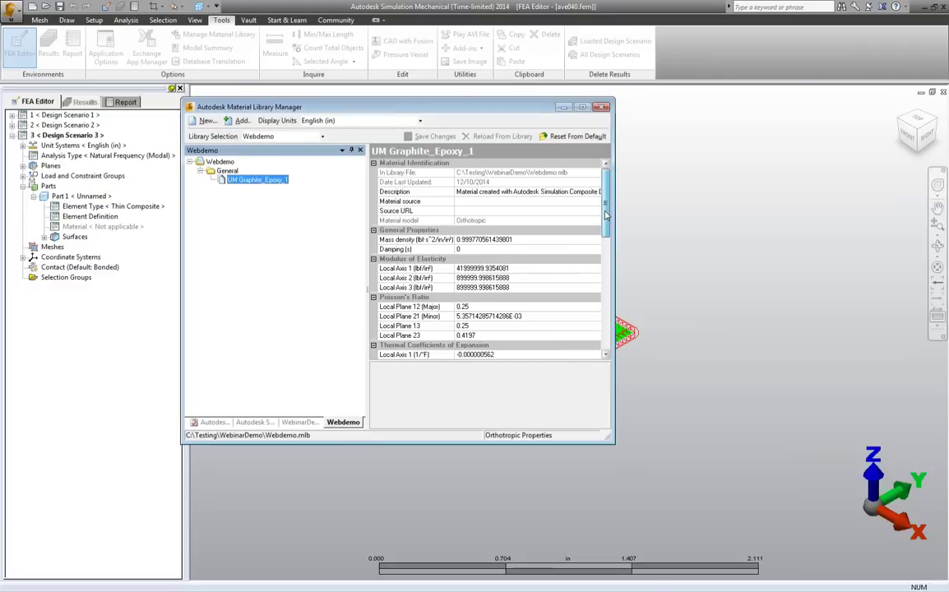
{"action": "scroll", "coordinate": [606, 214], "scroll_direction": "down", "scroll_amount": 1}
{"action": "left_click", "coordinate": [484, 248]}
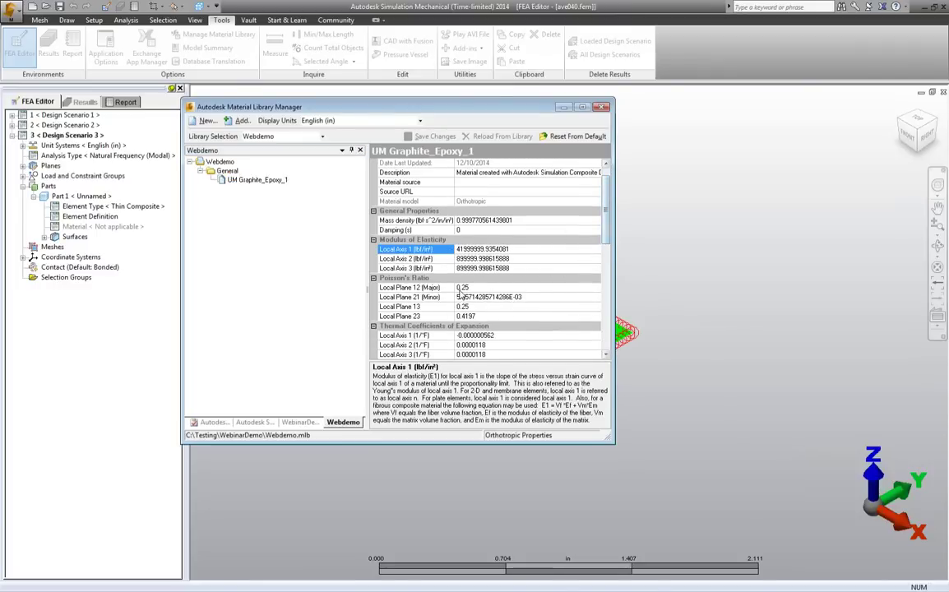
{"action": "scroll", "coordinate": [606, 230], "scroll_direction": "down", "scroll_amount": 4}
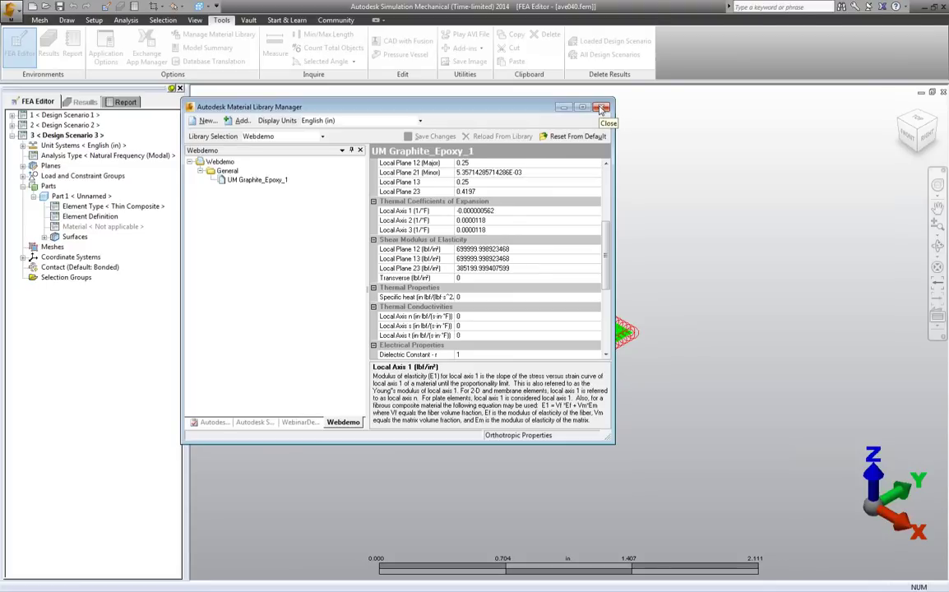
Change the Local Axis 1 modulus of elasticity of UM Graphite_Epoxy_1 to 520000000.935408 lbf/in² and save the material changes
{"action": "left_click_drag", "start_coordinate": [606, 255], "coordinate": [621, 214]}
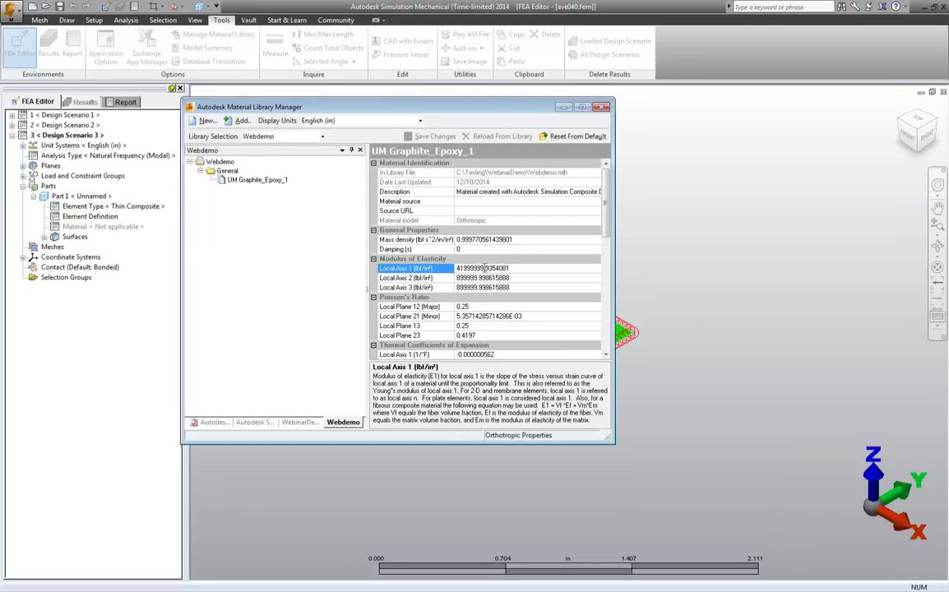
{"action": "left_click_drag", "start_coordinate": [485, 268], "coordinate": [468, 268]}
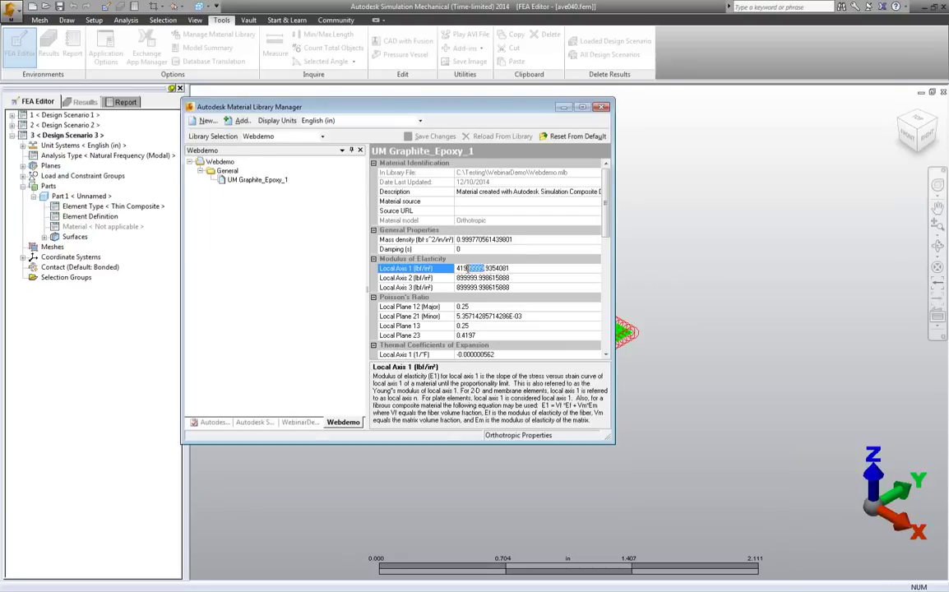
{"action": "left_click", "coordinate": [482, 268]}
{"action": "key", "text": "BackSpace"}
{"action": "key", "text": "BackSpace"}
{"action": "key", "text": "BackSpace"}
{"action": "key", "text": "BackSpace"}
{"action": "key", "text": "BackSpace"}
{"action": "key", "text": "BackSpace"}
{"action": "key", "text": "BackSpace"}
{"action": "key", "text": "BackSpace"}
{"action": "type", "text": "5."}
{"action": "type", "text": "2000000"}
{"action": "type", "text": "0"}
{"action": "key", "text": "Return"}
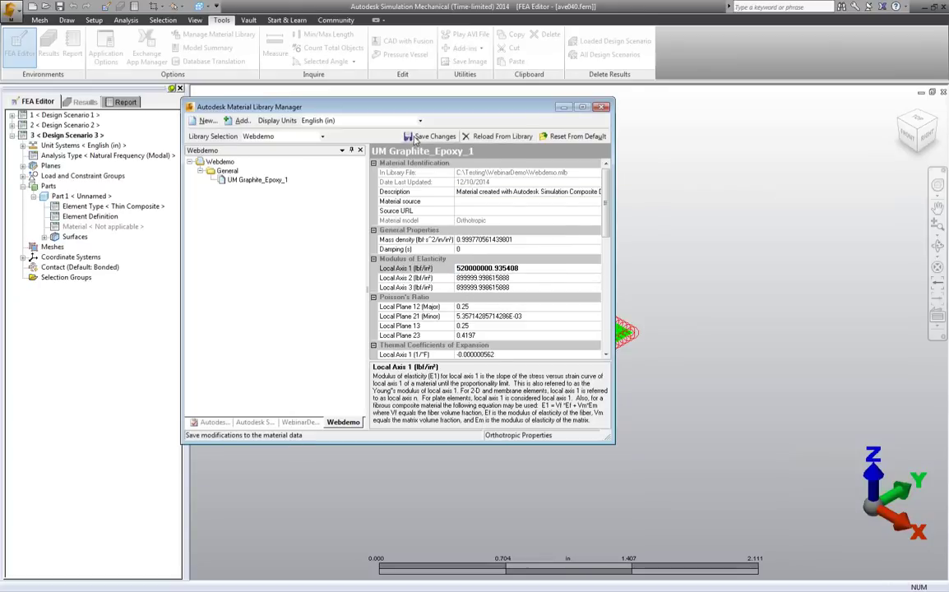
{"action": "left_click", "coordinate": [427, 139]}
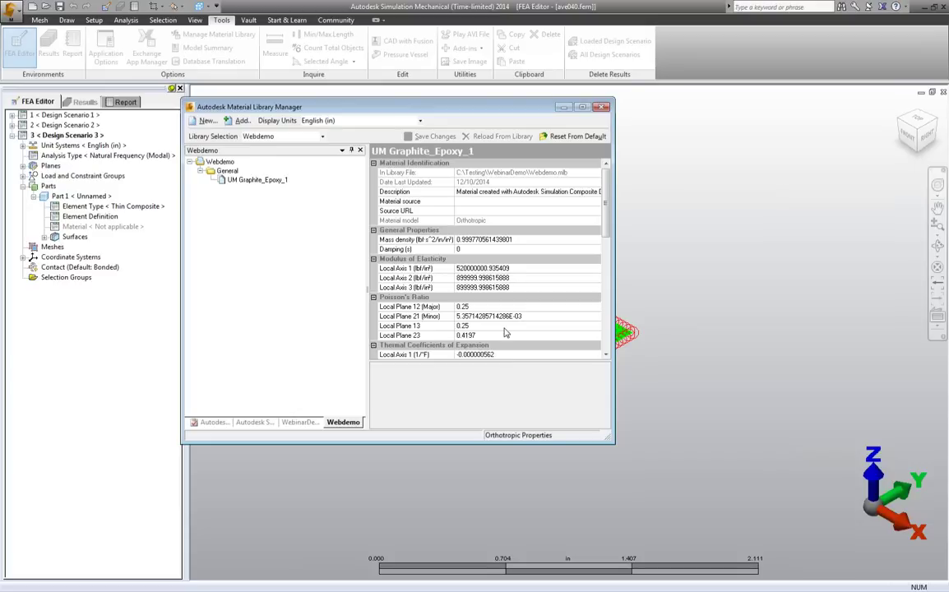
Review the Local Axis 1, 2 and 3 modulus of elasticity entries of UM Graphite_Epoxy_1 and shift the library manager window slightly
{"action": "left_click", "coordinate": [519, 268]}
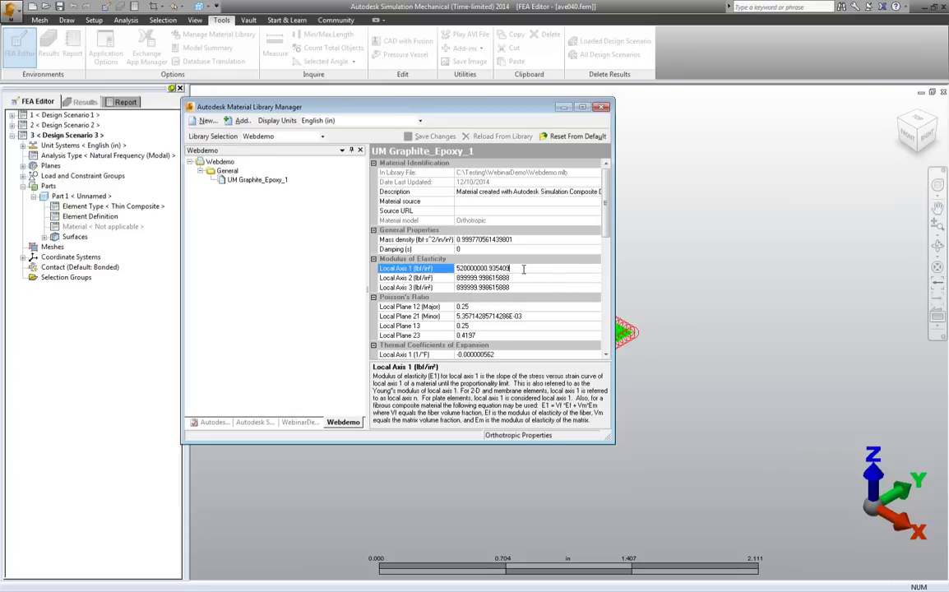
{"action": "left_click", "coordinate": [525, 278]}
{"action": "left_click", "coordinate": [520, 288]}
{"action": "scroll", "coordinate": [529, 334], "scroll_direction": "down", "scroll_amount": 2}
{"action": "scroll", "coordinate": [527, 327], "scroll_direction": "up", "scroll_amount": 2}
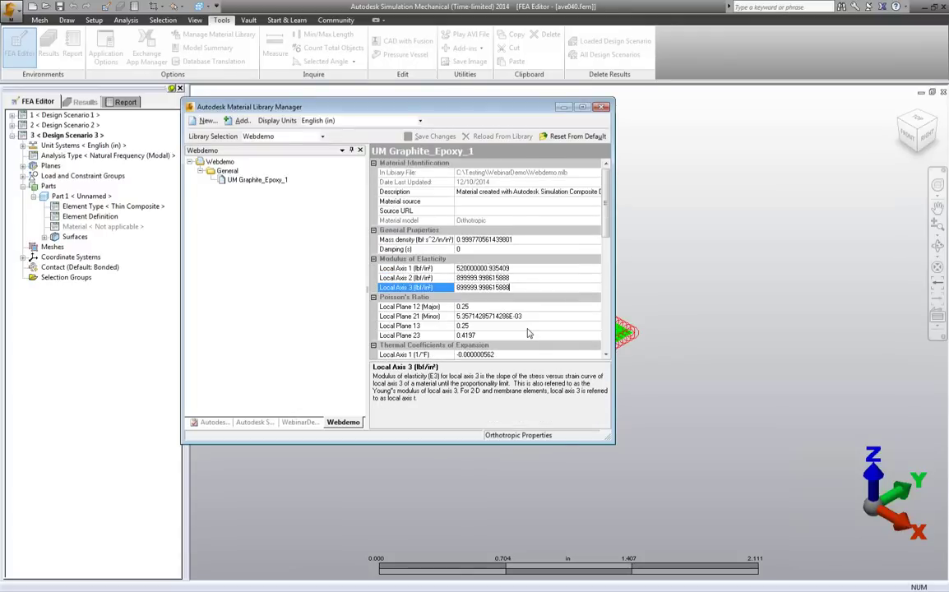
{"action": "left_click", "coordinate": [521, 288]}
{"action": "left_click_drag", "start_coordinate": [404, 109], "coordinate": [415, 107]}
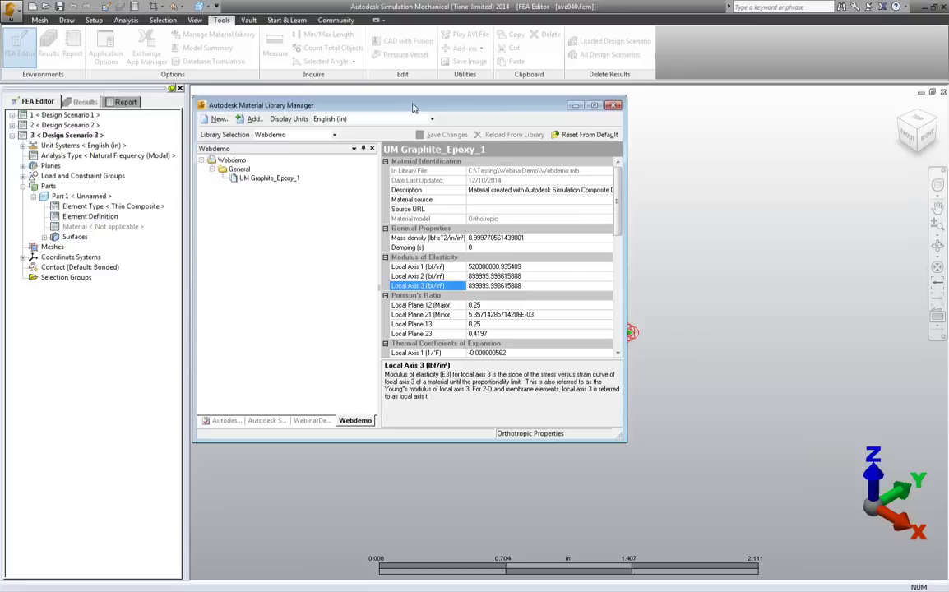
Move the material library manager aside and close it
{"action": "left_click", "coordinate": [464, 134]}
{"action": "left_click_drag", "start_coordinate": [479, 112], "coordinate": [427, 157]}
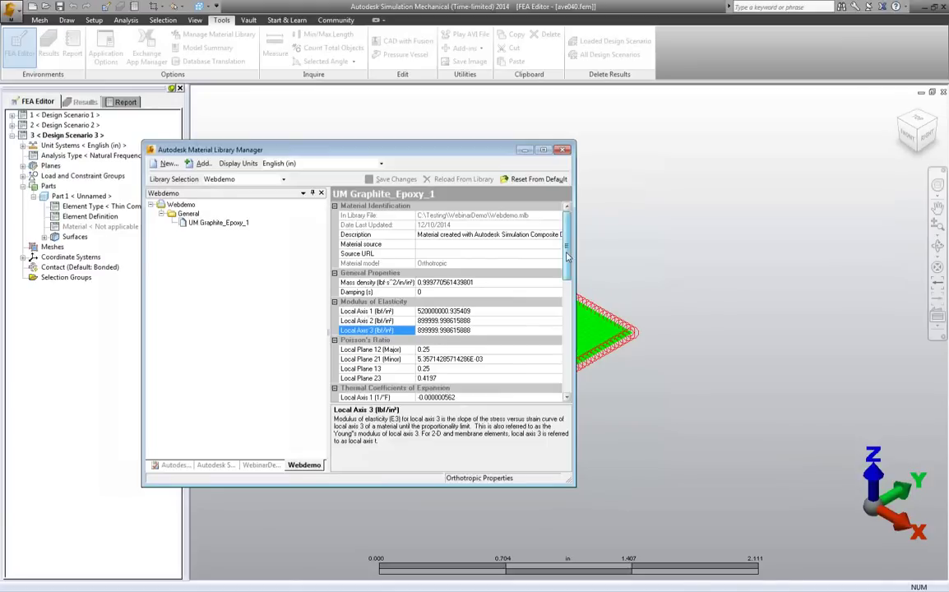
{"action": "left_click", "coordinate": [563, 151]}
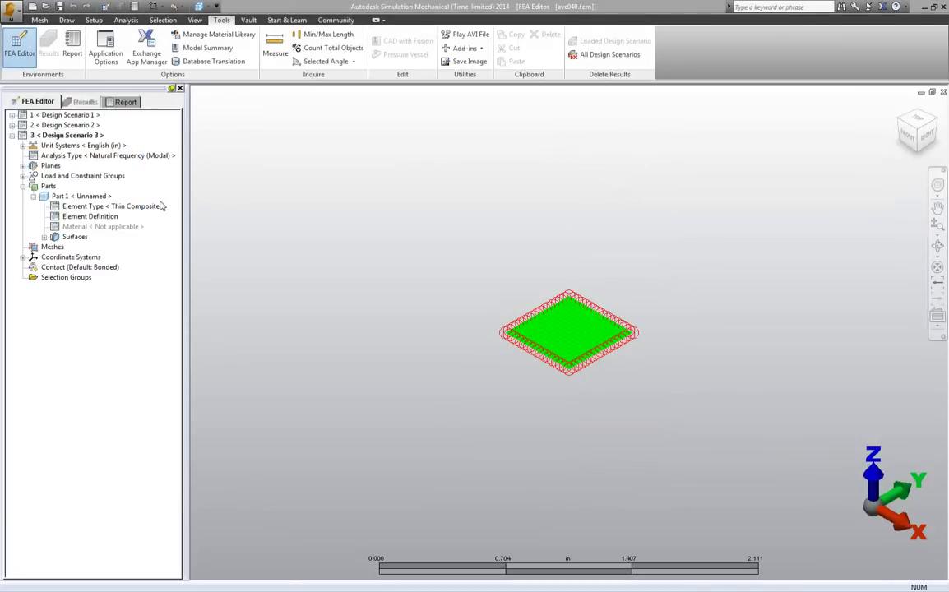
Assign UM Graphite_Epoxy_1 from the WebinarDemo library to laminate ply 1 of Part 1 in Design Scenario 3 and accept the element definition
{"action": "left_click", "coordinate": [78, 218]}
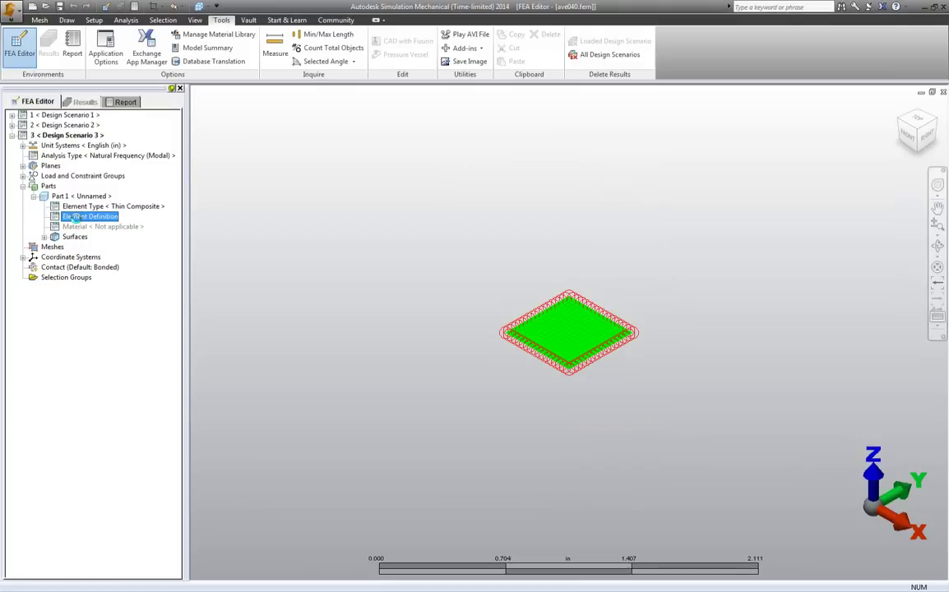
{"action": "double_click", "coordinate": [113, 220]}
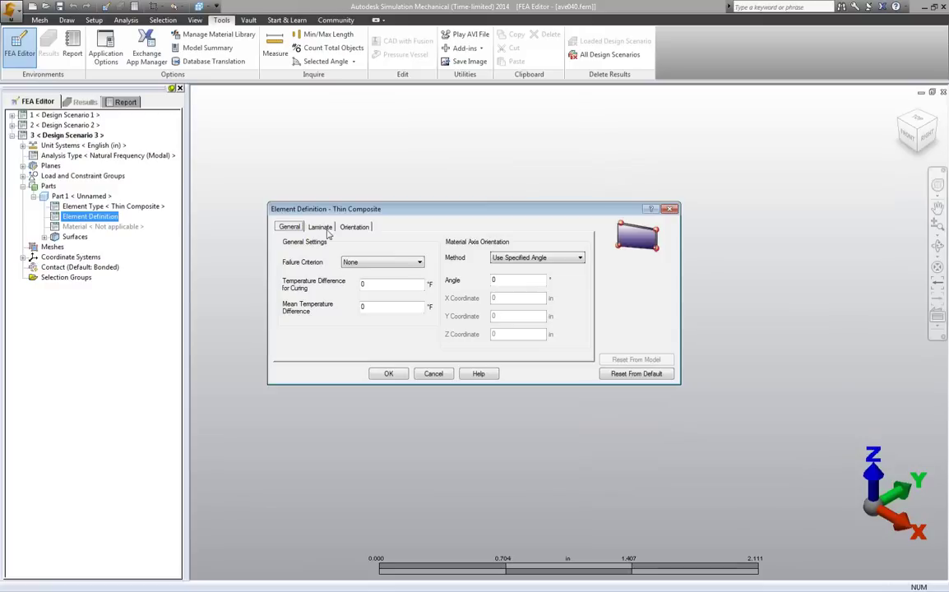
{"action": "left_click", "coordinate": [346, 281]}
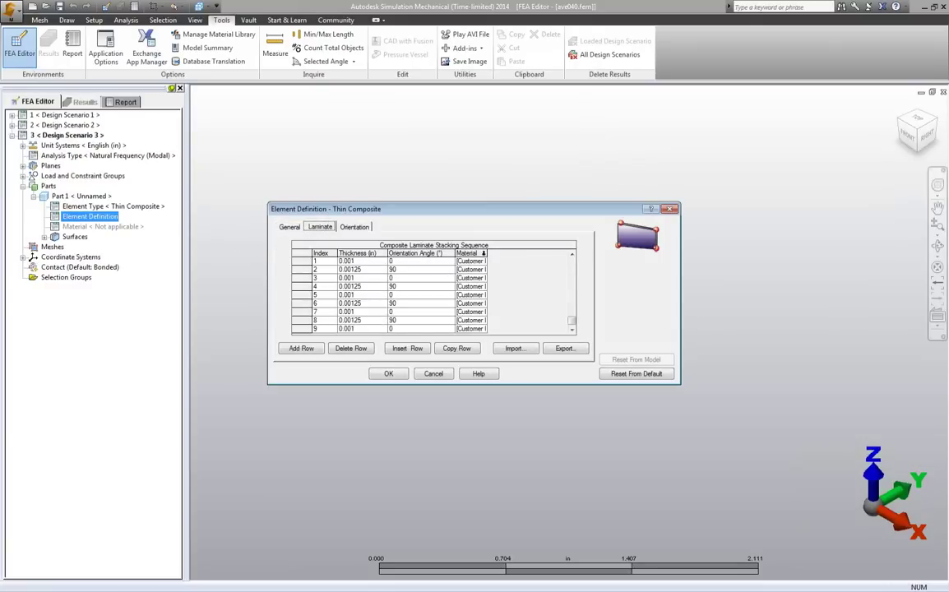
{"action": "left_click", "coordinate": [473, 262]}
{"action": "left_click", "coordinate": [470, 261]}
{"action": "left_click", "coordinate": [399, 221]}
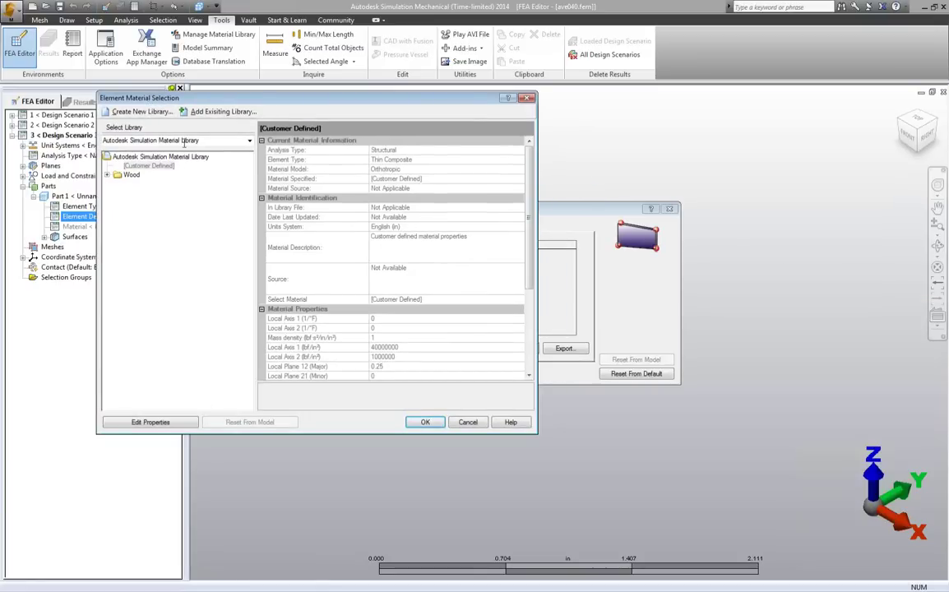
{"action": "left_click", "coordinate": [249, 140]}
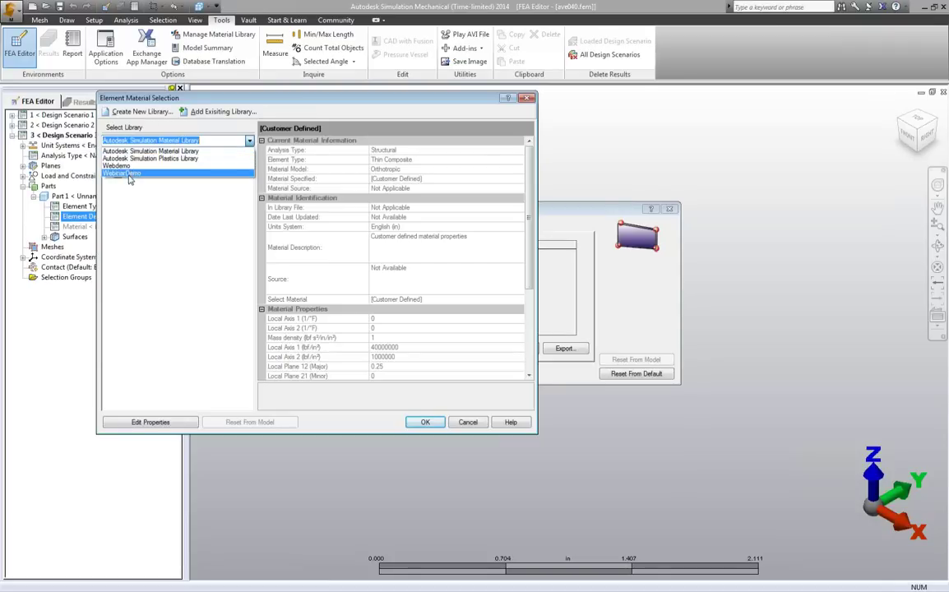
{"action": "left_click", "coordinate": [129, 174]}
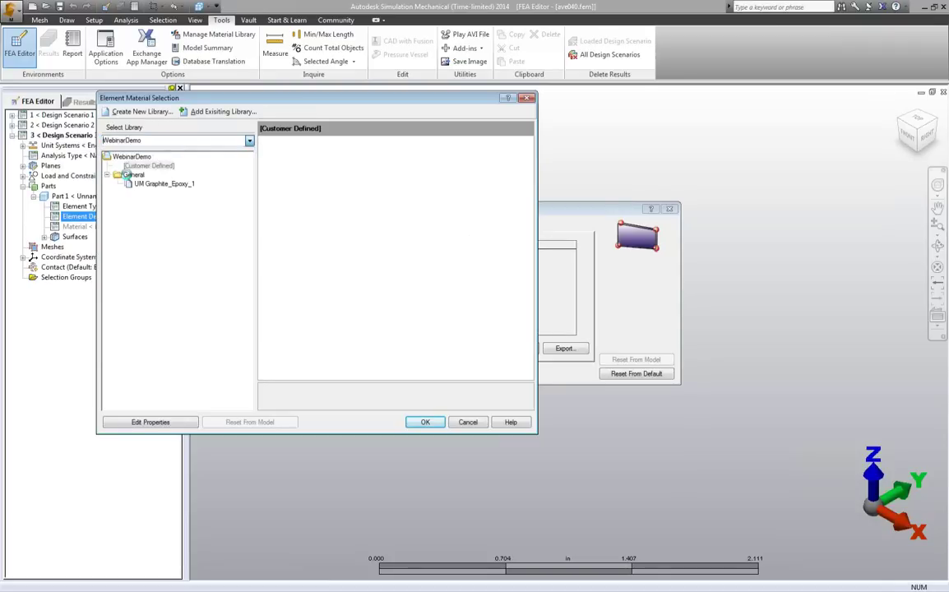
{"action": "left_click", "coordinate": [161, 183]}
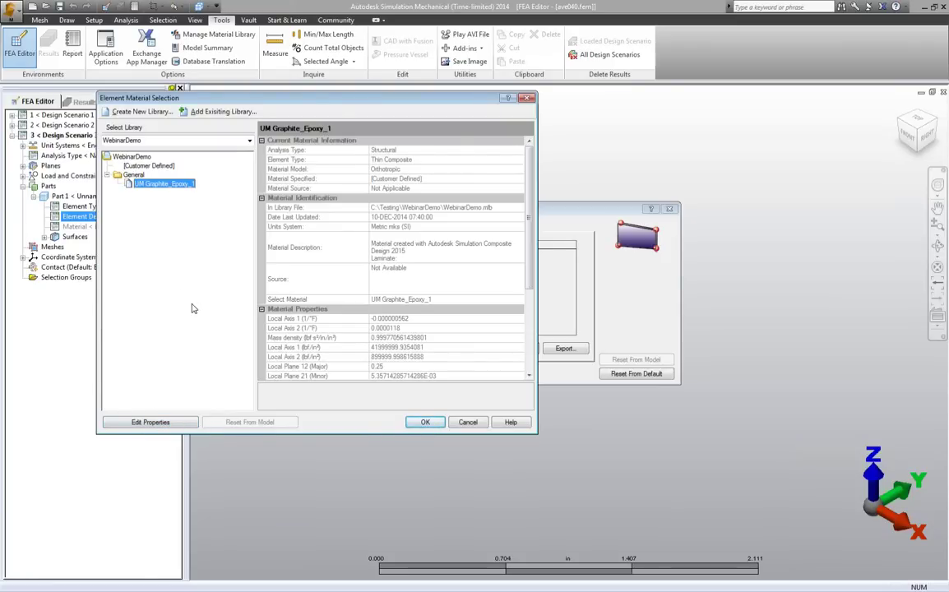
{"action": "left_click", "coordinate": [429, 423]}
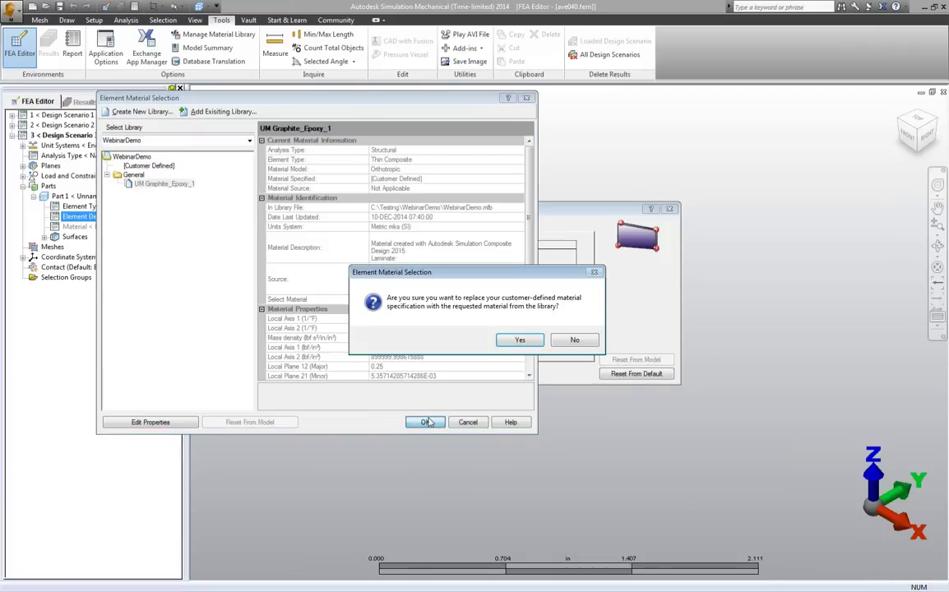
{"action": "left_click", "coordinate": [506, 343]}
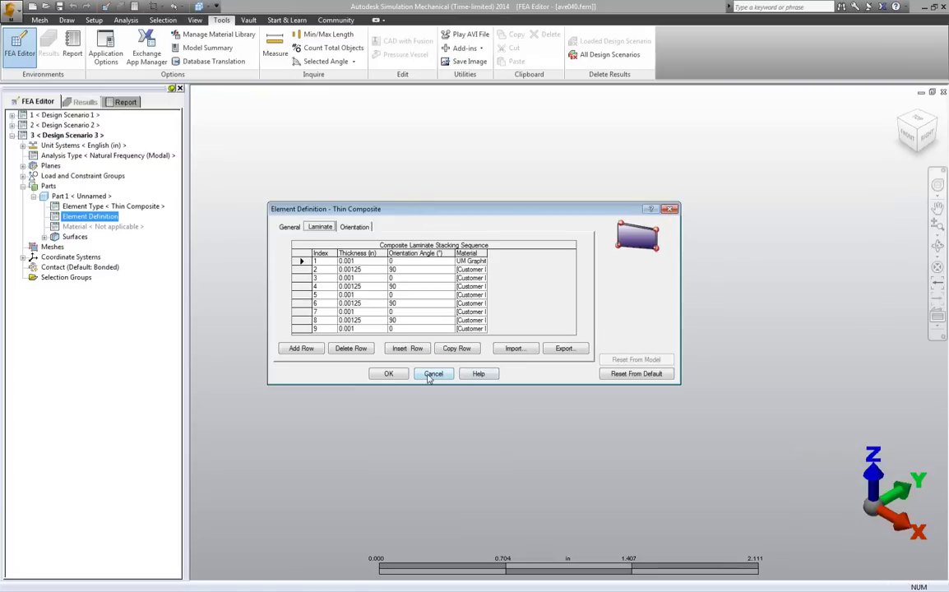
{"action": "left_click", "coordinate": [390, 375]}
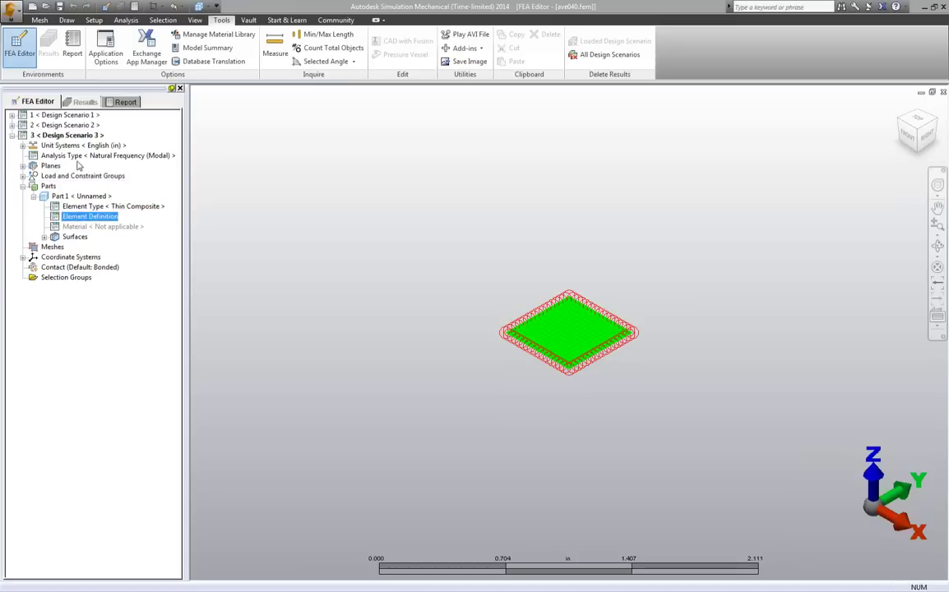
Activate Design Scenario 2 and review the ply materials in Part 1's laminate stacking sequence
{"action": "left_click", "coordinate": [25, 126]}
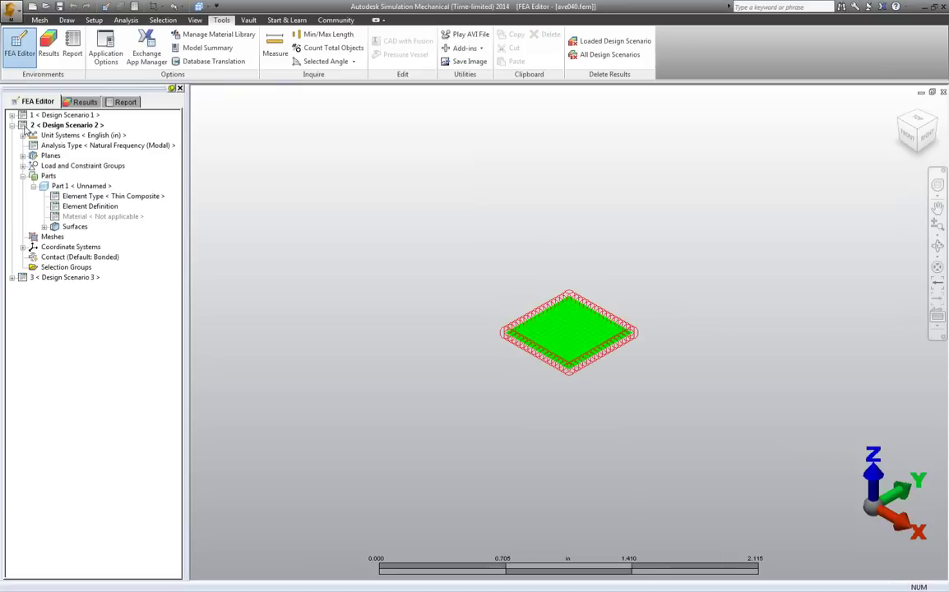
{"action": "left_click", "coordinate": [75, 207]}
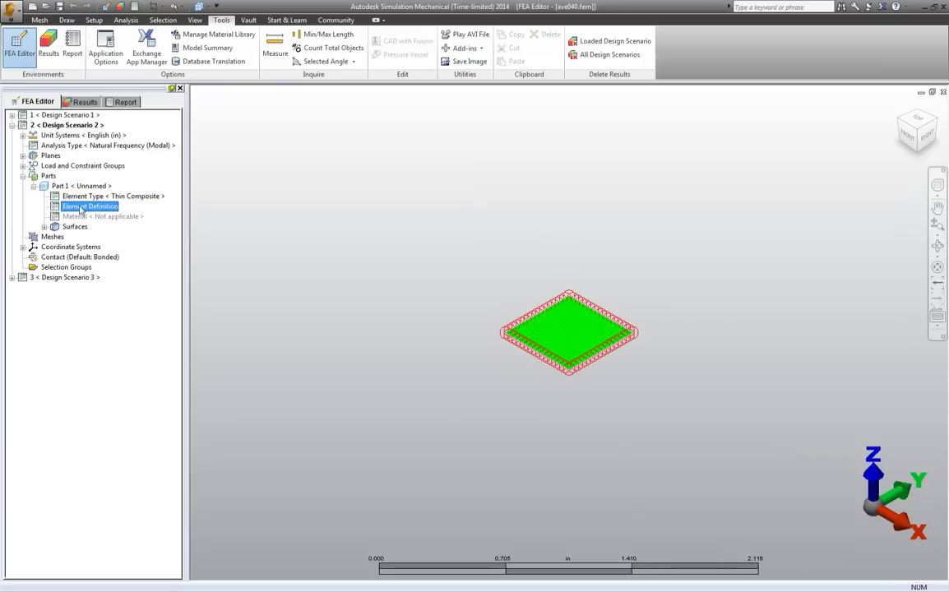
{"action": "double_click", "coordinate": [76, 206]}
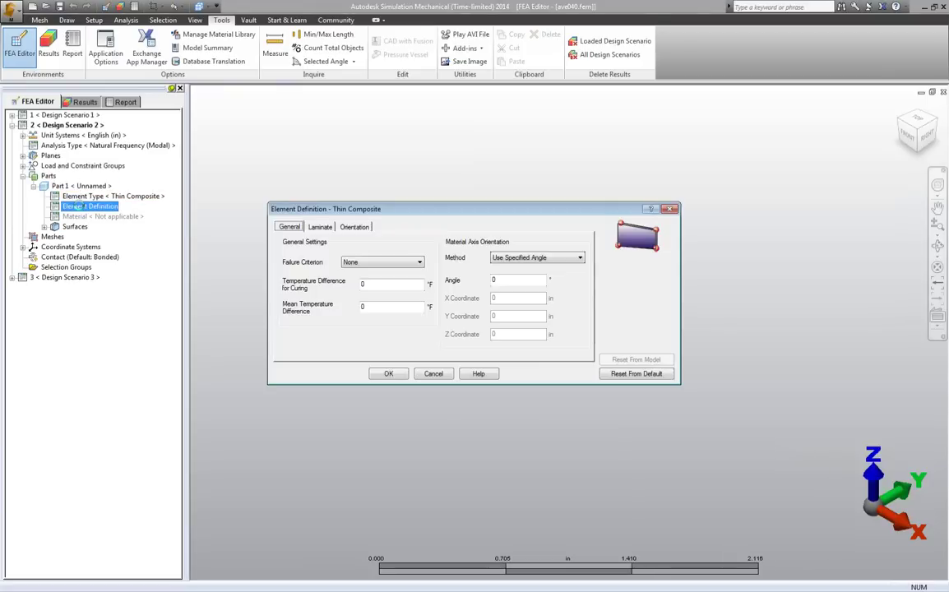
{"action": "left_click", "coordinate": [317, 231]}
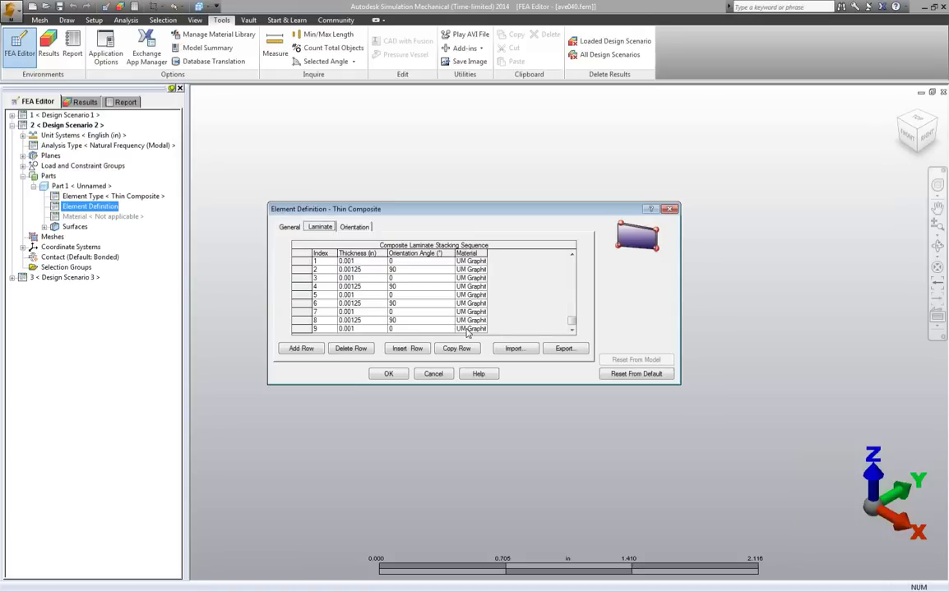
{"action": "left_click", "coordinate": [389, 374]}
{"action": "left_click", "coordinate": [389, 374]}
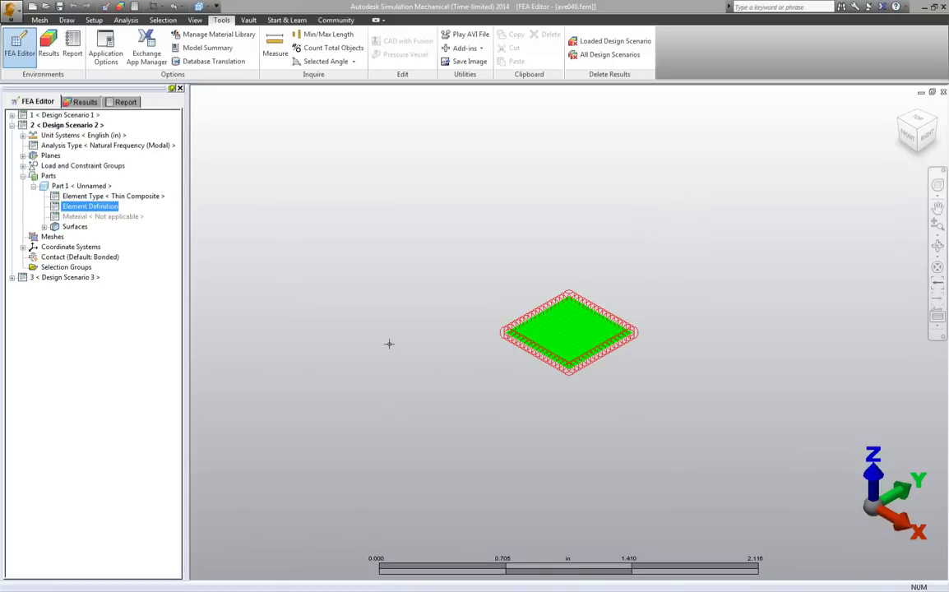
View the existing displacement results of Design Scenario 2, continuing despite the model mismatch, and minimize the simulation window
{"action": "left_click", "coordinate": [82, 103]}
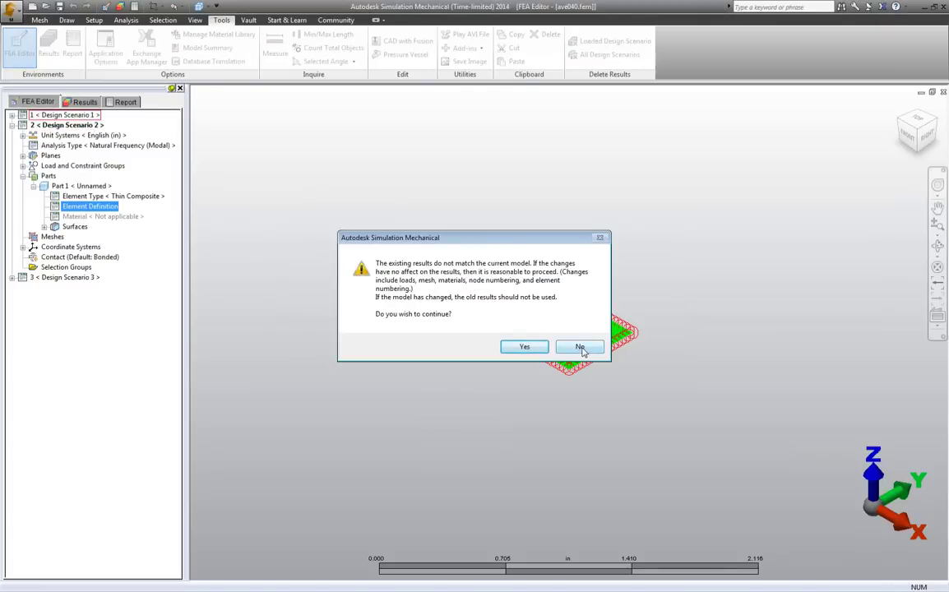
{"action": "left_click", "coordinate": [533, 346]}
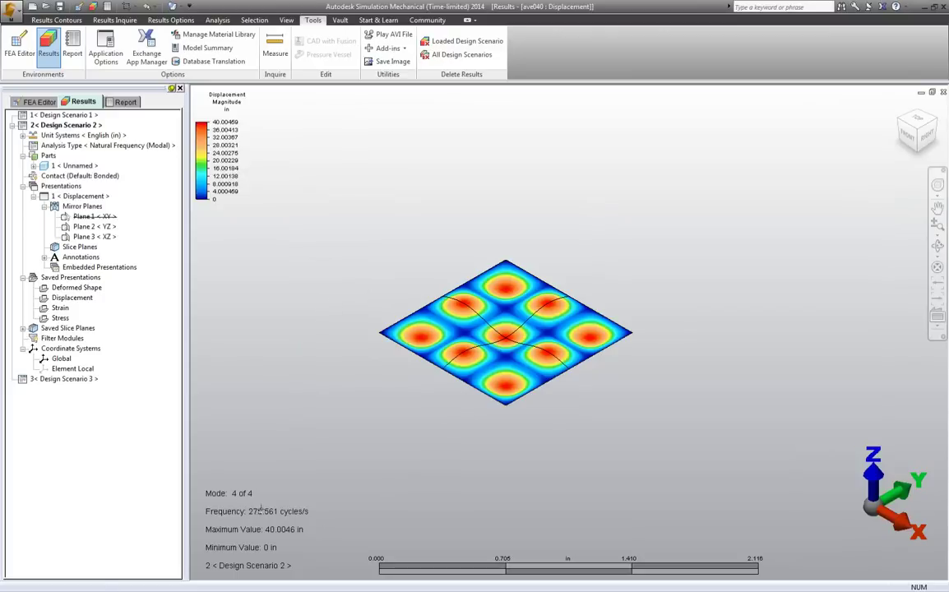
{"action": "left_click", "coordinate": [924, 8]}
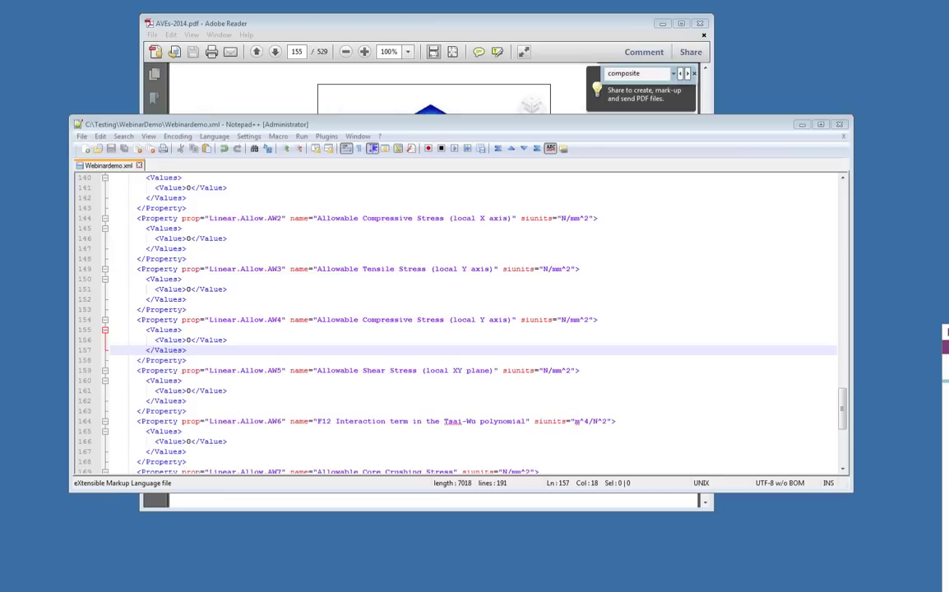